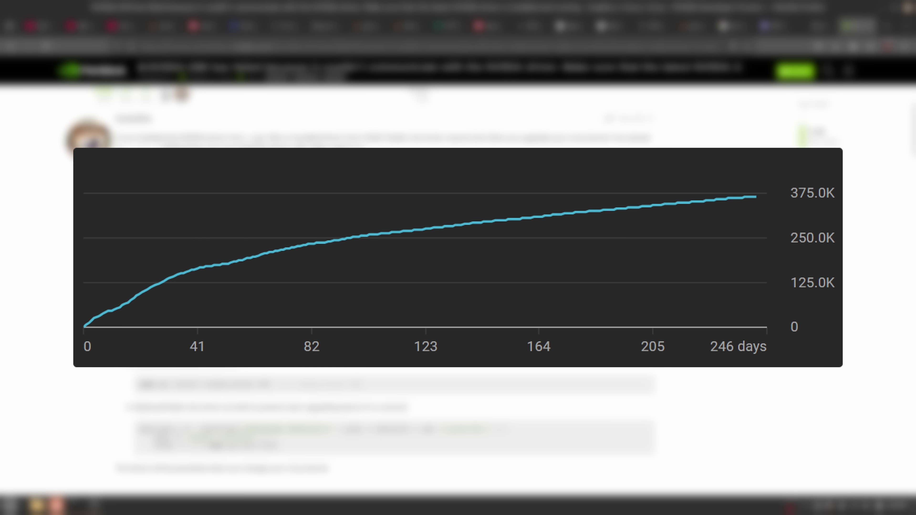
- Scroll down the NVIDIA forum thread, then close Firefox with Alt+F4 to clear the desktop
{"action": "scroll", "coordinate": [361, 289], "scroll_direction": "down", "scroll_amount": 2}
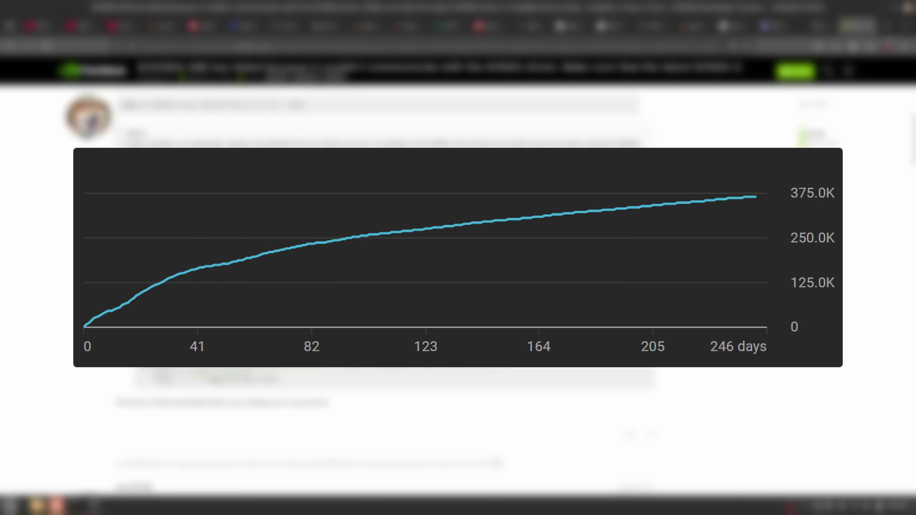
{"action": "scroll", "coordinate": [360, 289], "scroll_direction": "down", "scroll_amount": 10}
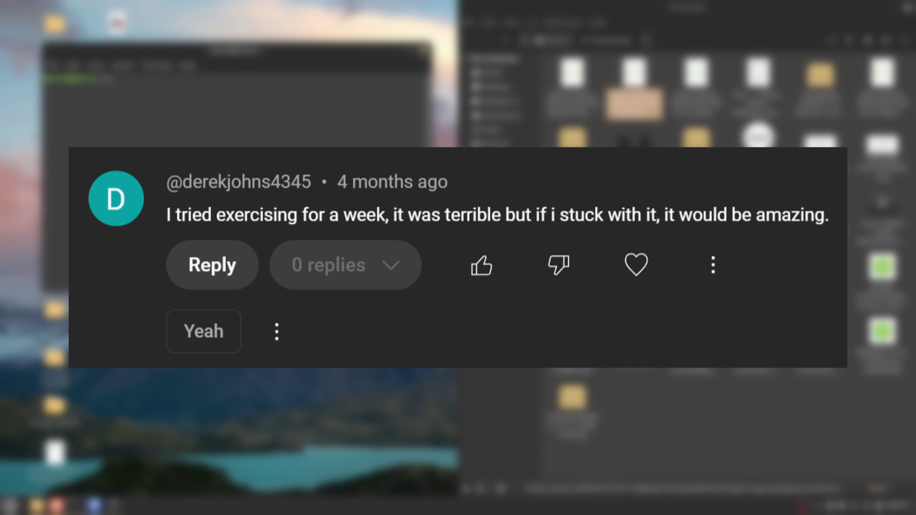
{"action": "key", "text": "alt+F4"}
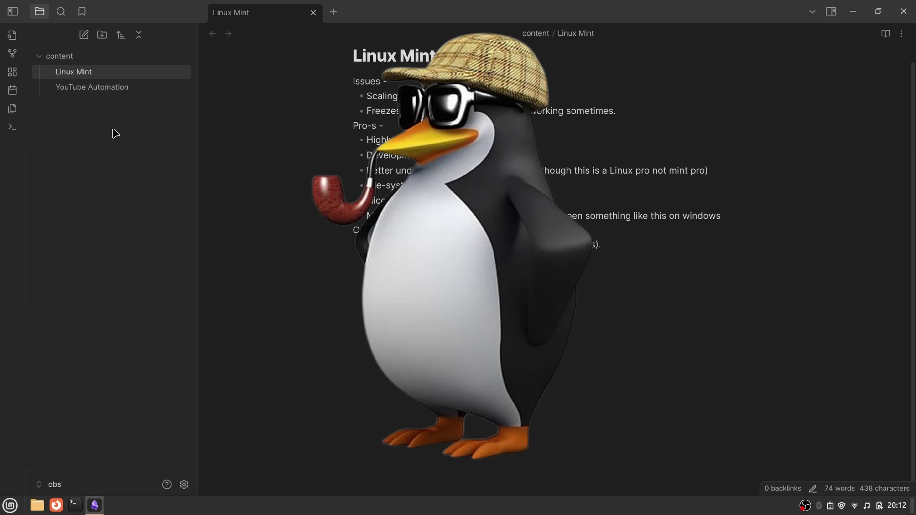
- Open the YouTube Automation note, deselect the README lines, and move to the Obsidian workspace
{"action": "left_click", "coordinate": [94, 91]}
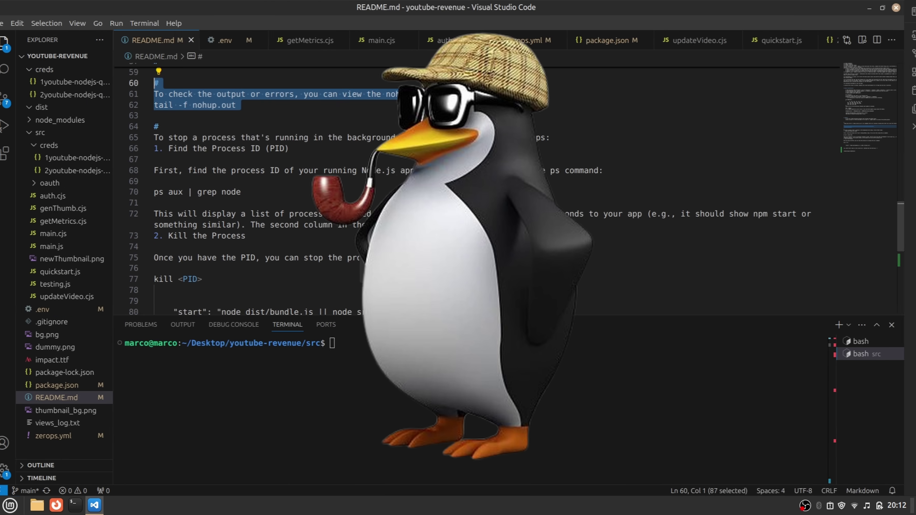
{"action": "left_click", "coordinate": [166, 181]}
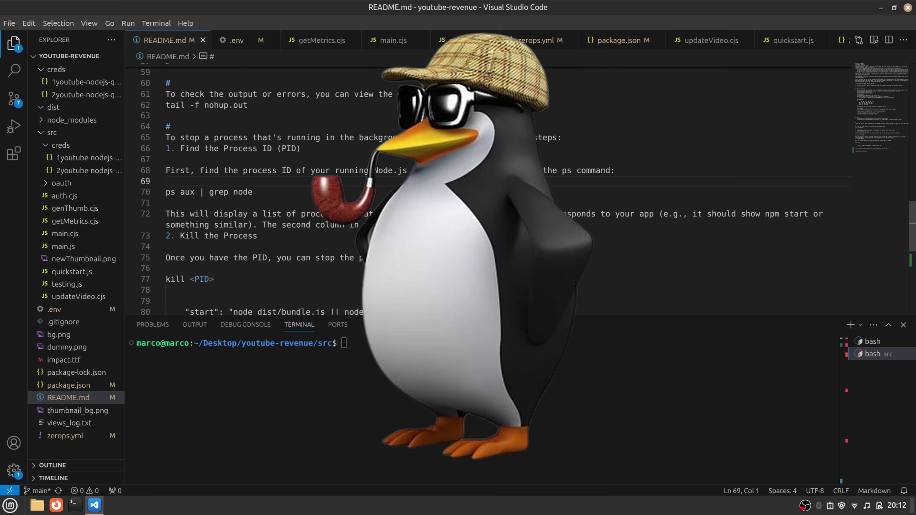
{"action": "key", "text": "ctrl+alt+Right"}
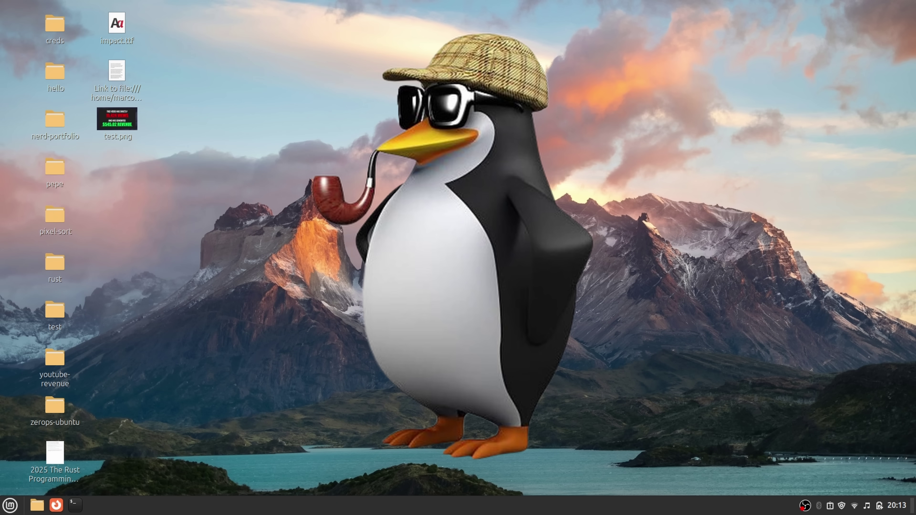
- Use the workspace overview to visit Workspace 4's Update Manager, then show all five workspaces
{"action": "key", "text": "ctrl+alt+Up"}
{"action": "key", "text": "Escape"}
{"action": "key", "text": "ctrl+alt+Up"}
{"action": "key", "text": "Left"}
{"action": "key", "text": "Return"}
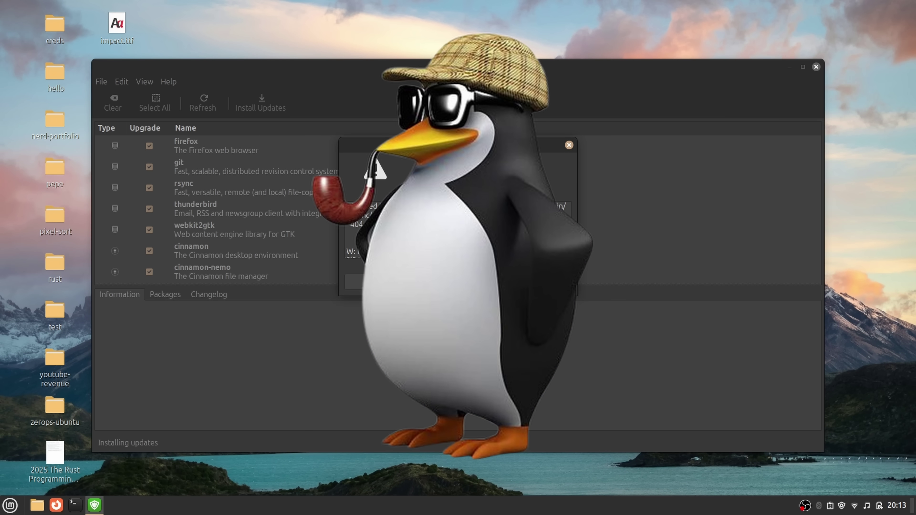
{"action": "key", "text": "ctrl+alt+Right"}
{"action": "key", "text": "ctrl+alt+Up"}
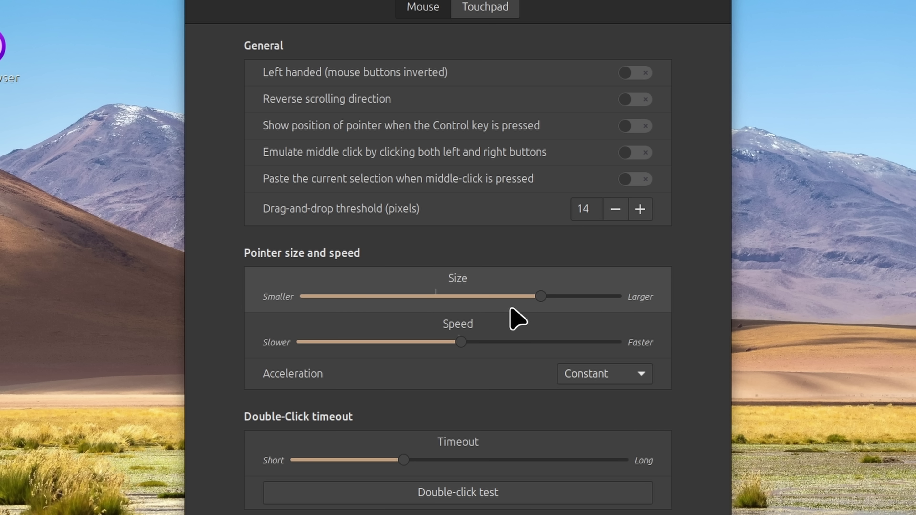
- Try larger and smaller pointer sizes with the Size slider
{"action": "scroll", "coordinate": [536, 303], "scroll_direction": "up", "scroll_amount": 3}
{"action": "scroll", "coordinate": [591, 305], "scroll_direction": "down", "scroll_amount": 8}
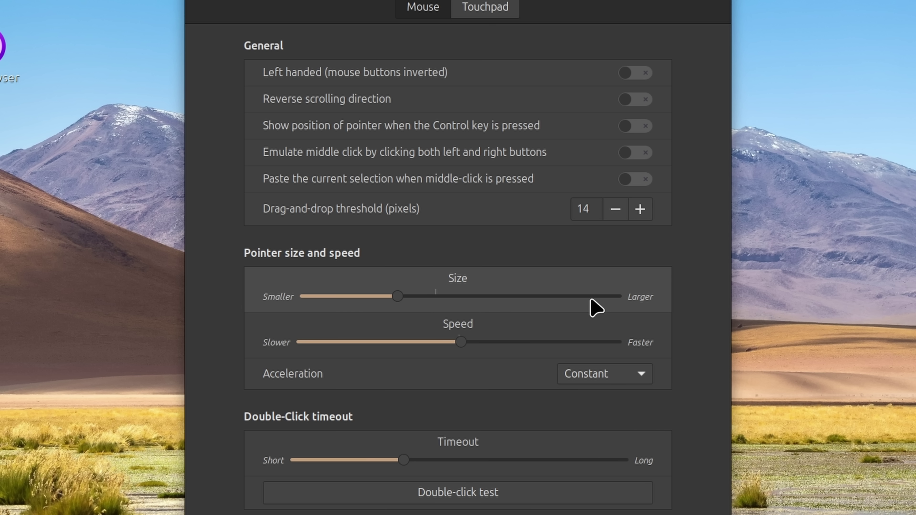
{"action": "scroll", "coordinate": [592, 305], "scroll_direction": "up", "scroll_amount": 2}
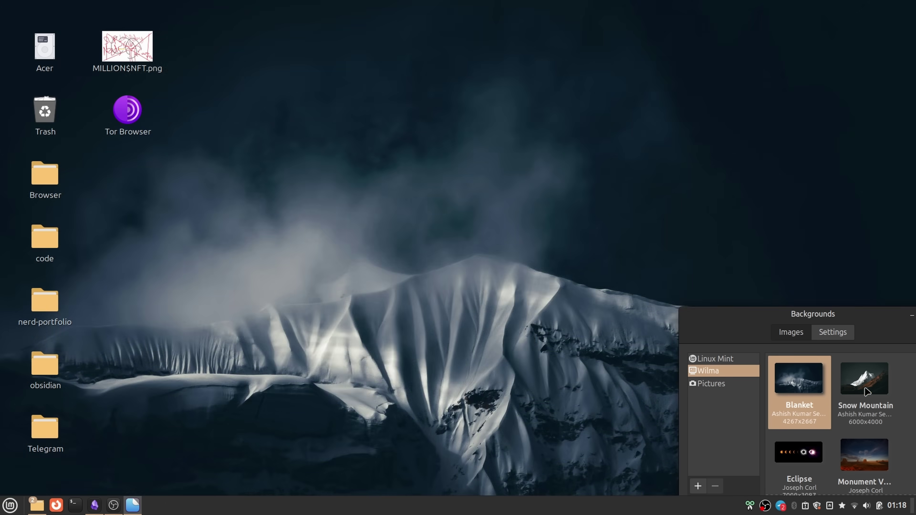
- Step the wallpaper through the Wilma collection from Eclipse via CPU, Atacama and Earth onward
{"action": "key", "text": "Right"}
{"action": "key", "text": "Right"}
{"action": "key", "text": "Right"}
{"action": "key", "text": "Right"}
{"action": "key", "text": "Right"}
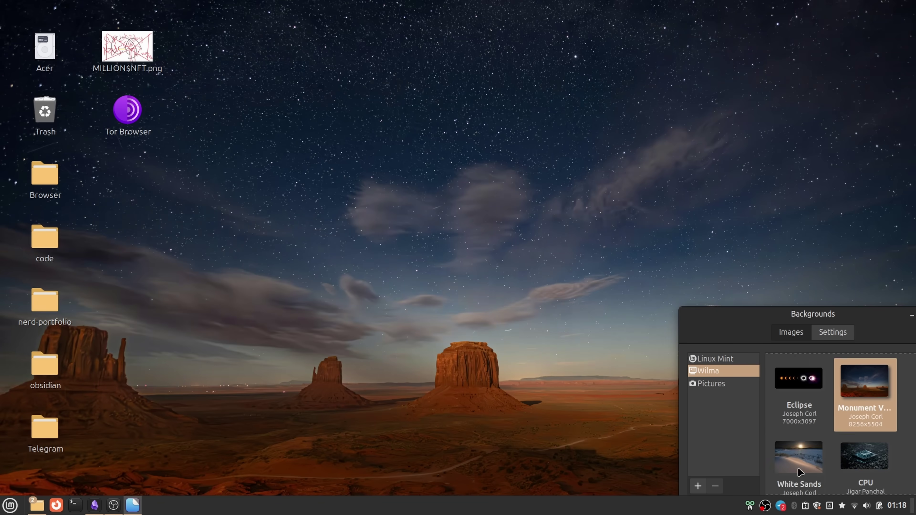
{"action": "key", "text": "Right"}
{"action": "key", "text": "Right"}
{"action": "key", "text": "Right"}
{"action": "key", "text": "Right"}
{"action": "key", "text": "Right"}
{"action": "key", "text": "Right"}
{"action": "key", "text": "Right"}
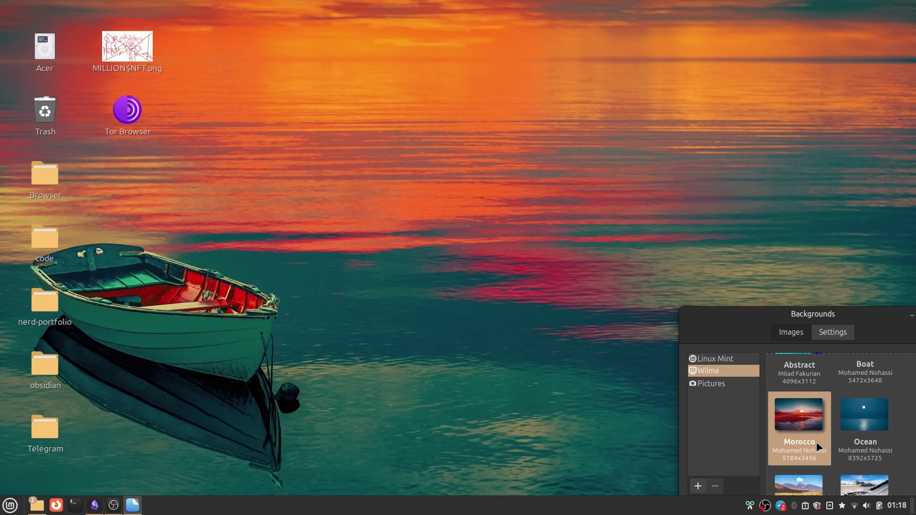
{"action": "key", "text": "Right"}
{"action": "key", "text": "Right"}
{"action": "key", "text": "Right"}
{"action": "key", "text": "Right"}
{"action": "key", "text": "Right"}
{"action": "key", "text": "Right"}
{"action": "key", "text": "Right"}
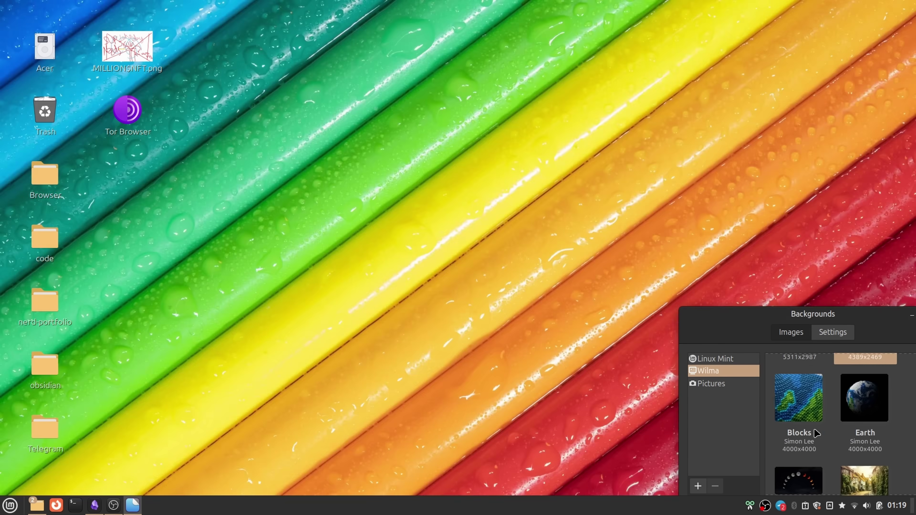
{"action": "key", "text": "Right"}
{"action": "key", "text": "Right"}
{"action": "key", "text": "Right"}
{"action": "key", "text": "Right"}
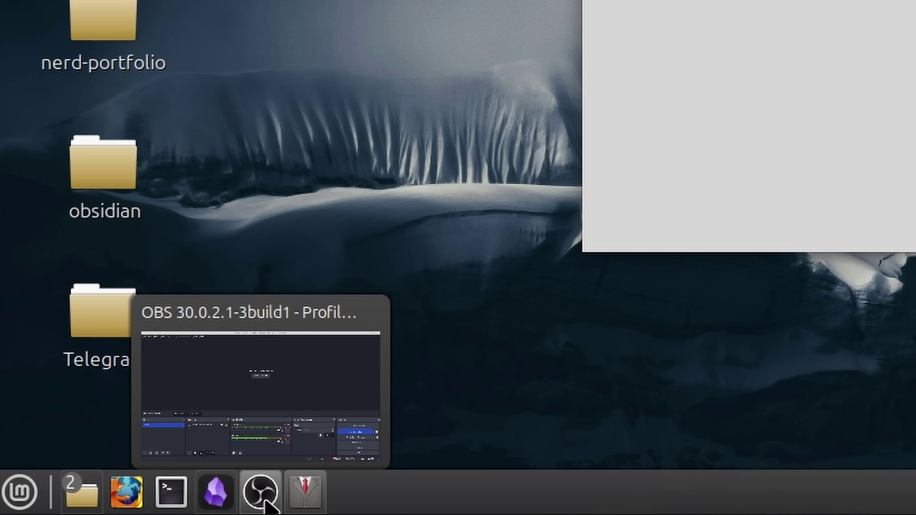
- Try the Mixed and then the Dark theme appearance
{"action": "mouse_move", "coordinate": [199, 509]}
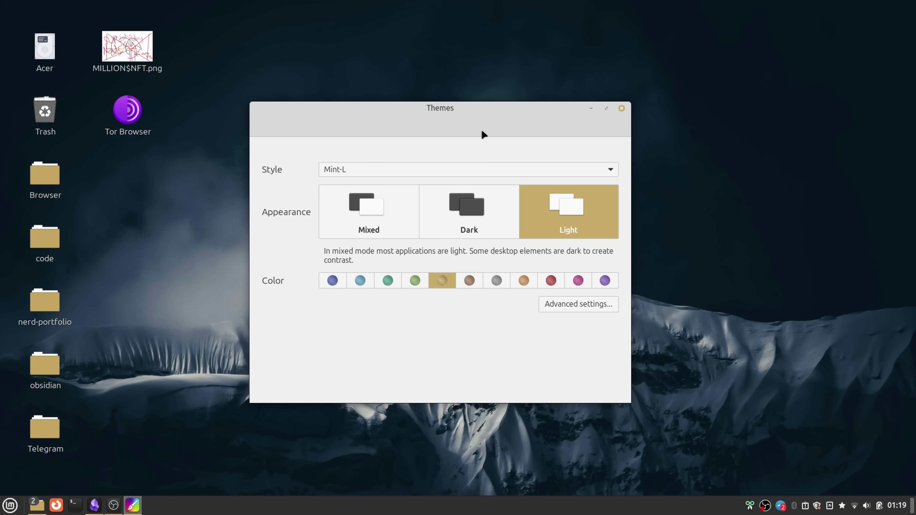
{"action": "left_click", "coordinate": [389, 200]}
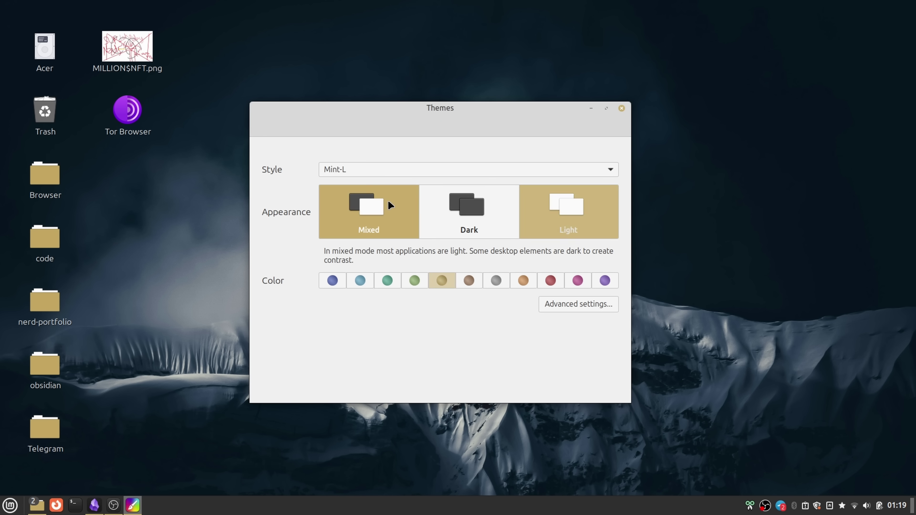
{"action": "left_click", "coordinate": [491, 209]}
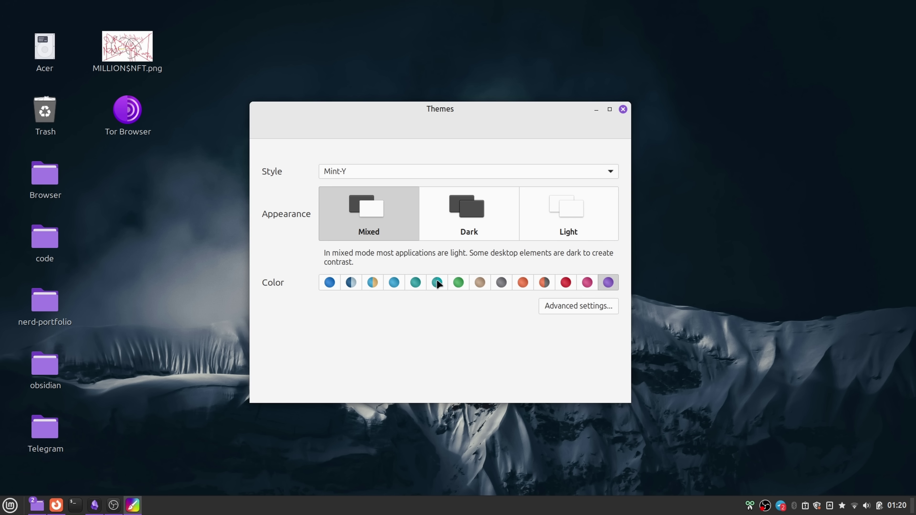
- Set Mint-Y to Dark and try green, beige and grey accents, settling on orange
{"action": "left_click", "coordinate": [352, 282]}
{"action": "left_click", "coordinate": [479, 238]}
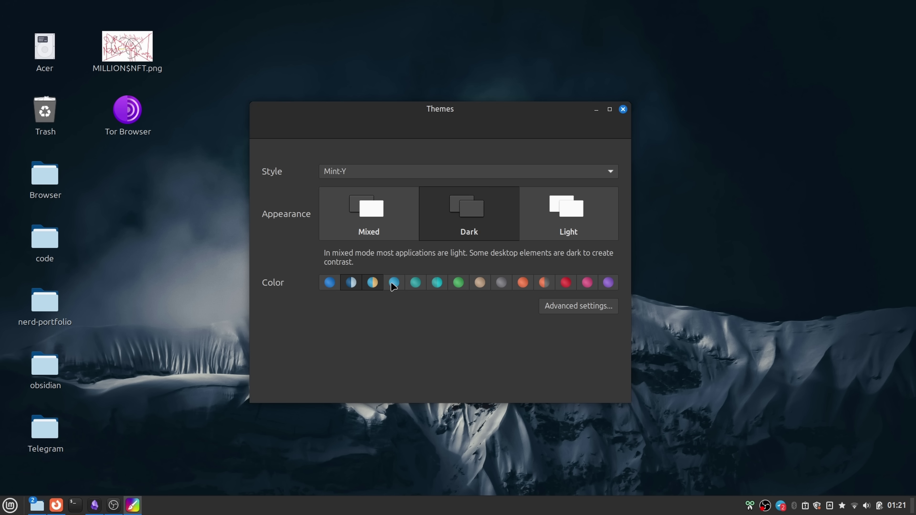
{"action": "left_click", "coordinate": [458, 282]}
{"action": "key", "text": "super+e"}
{"action": "left_click", "coordinate": [480, 282]}
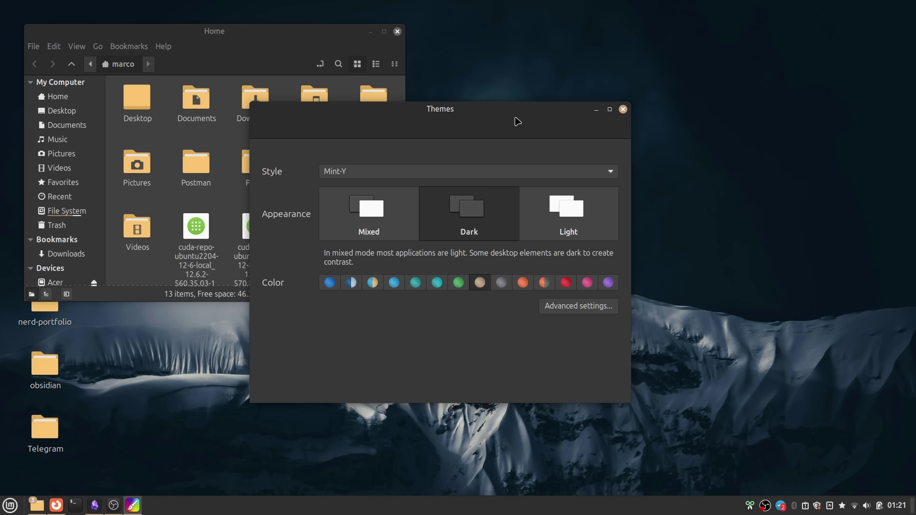
{"action": "left_click_drag", "start_coordinate": [519, 122], "coordinate": [658, 151]}
{"action": "left_click", "coordinate": [641, 311]}
{"action": "left_click", "coordinate": [662, 312]}
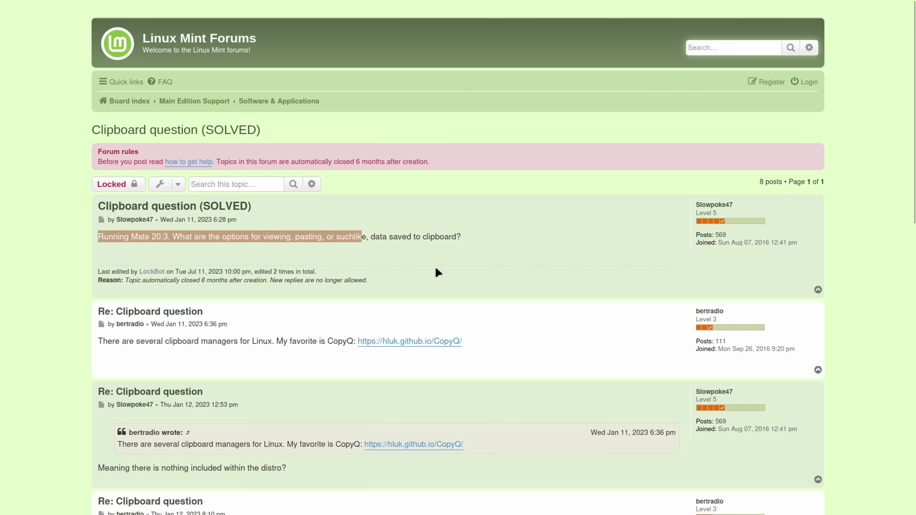
- Open the CopyQ site from the forum post and select the three Ubuntu PPA sudo commands
{"action": "scroll", "coordinate": [435, 267], "scroll_direction": "down", "scroll_amount": 2}
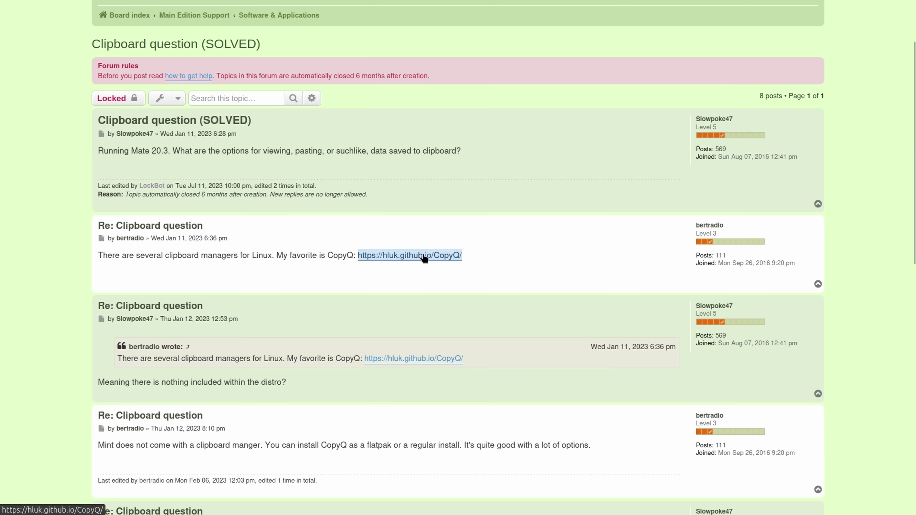
{"action": "left_click", "coordinate": [424, 256]}
{"action": "scroll", "coordinate": [361, 325], "scroll_direction": "down", "scroll_amount": 10}
{"action": "scroll", "coordinate": [419, 308], "scroll_direction": "down", "scroll_amount": 10}
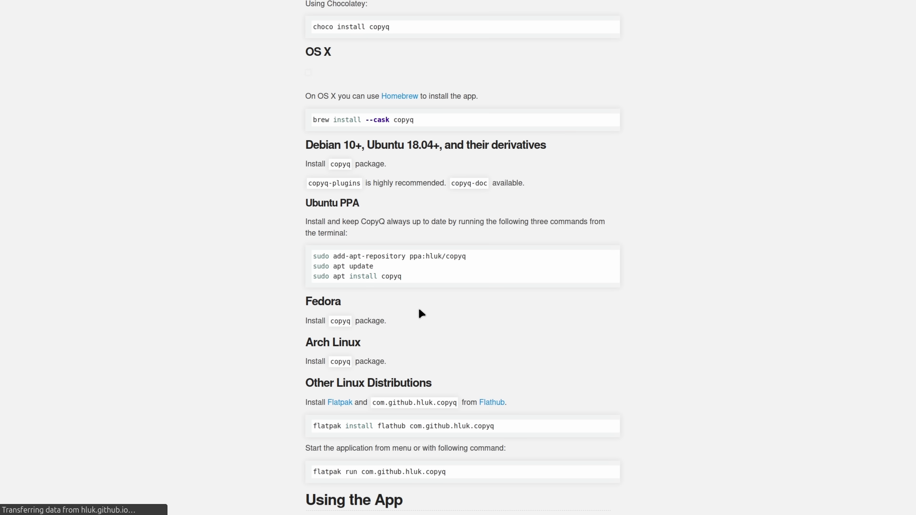
{"action": "scroll", "coordinate": [419, 307], "scroll_direction": "down", "scroll_amount": 1}
{"action": "left_click_drag", "start_coordinate": [411, 210], "coordinate": [304, 193]}
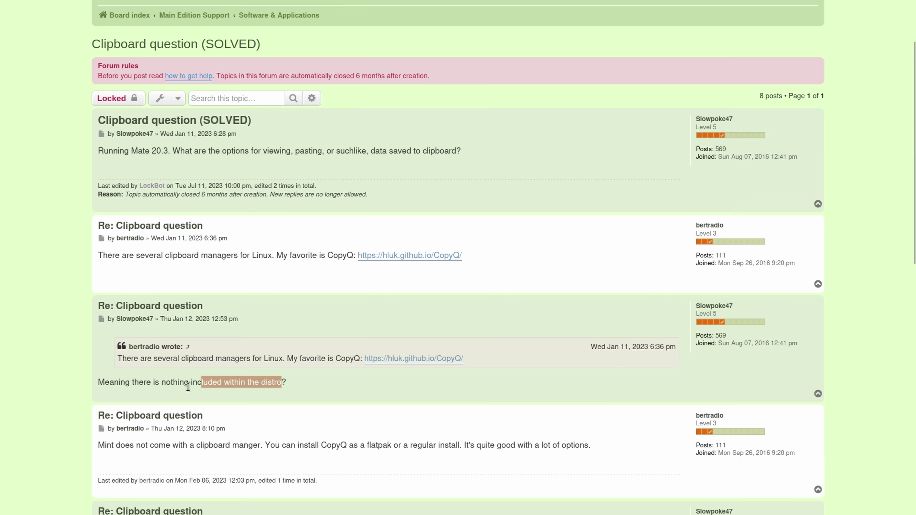
- Switch with Alt+Tab to the Pictures folder in the image browser
{"action": "scroll", "coordinate": [381, 322], "scroll_direction": "down", "scroll_amount": 10}
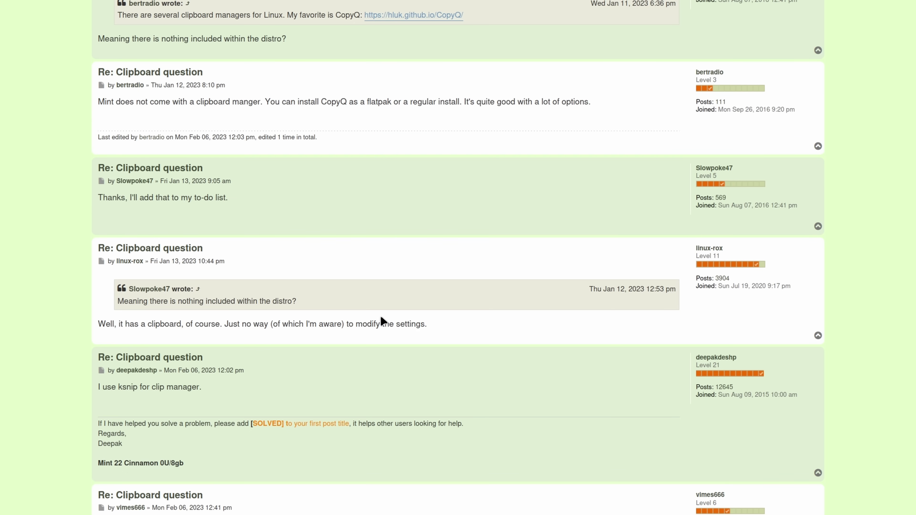
{"action": "key", "text": "alt+Tab"}
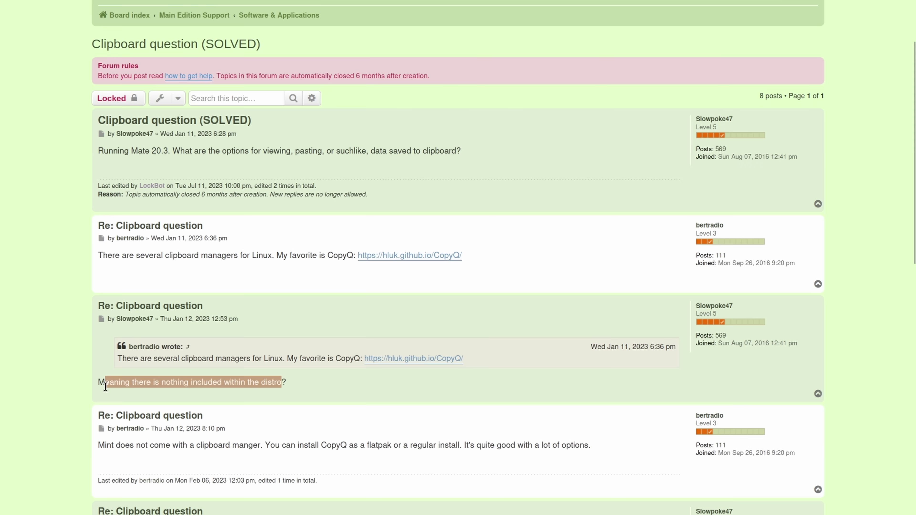
{"action": "scroll", "coordinate": [384, 322], "scroll_direction": "down", "scroll_amount": 10}
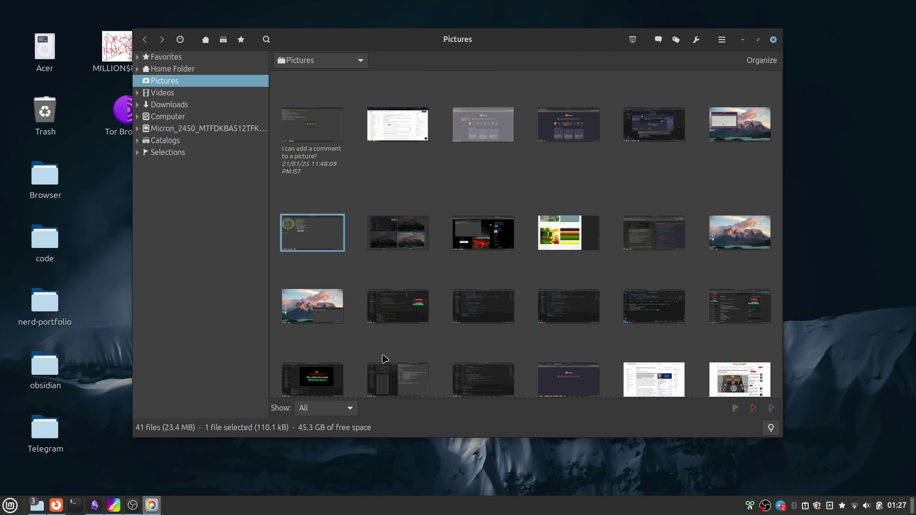
- Nudge the Pictures window aside and open the first screenshot in the gThumb viewer
{"action": "left_click_drag", "start_coordinate": [513, 41], "coordinate": [517, 53]}
{"action": "double_click", "coordinate": [353, 164]}
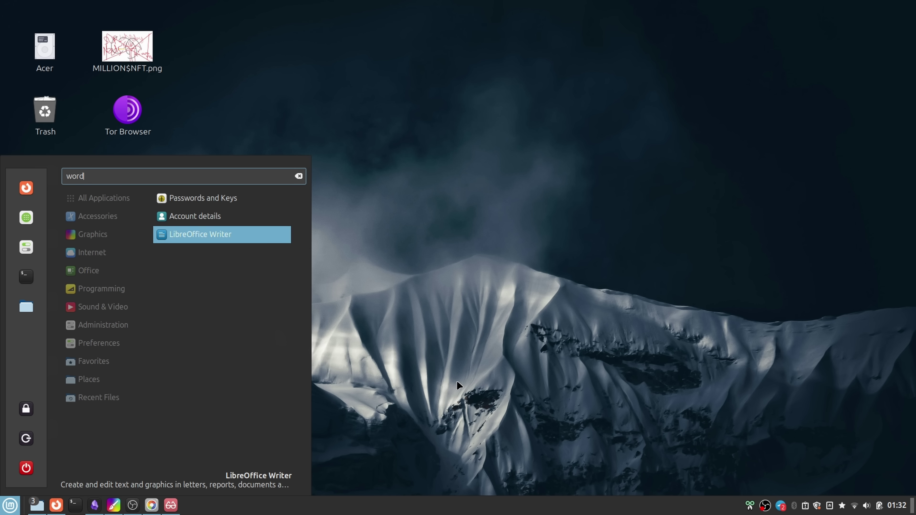
- Launch Writer, dismiss the tip of the day, and type the 'Hello world' greeting, fixing a typo
{"action": "key", "text": "Return"}
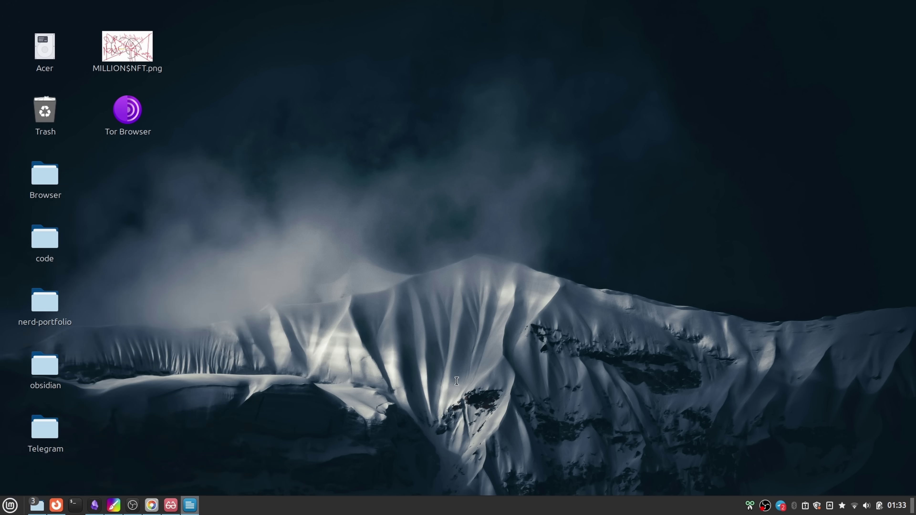
{"action": "key", "text": "Return"}
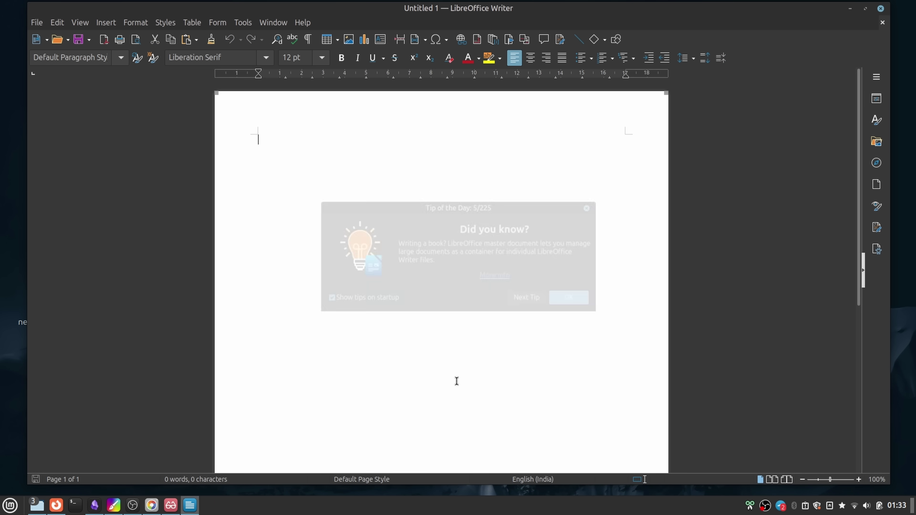
{"action": "type", "text": "Hello world, I hope you are enj"}
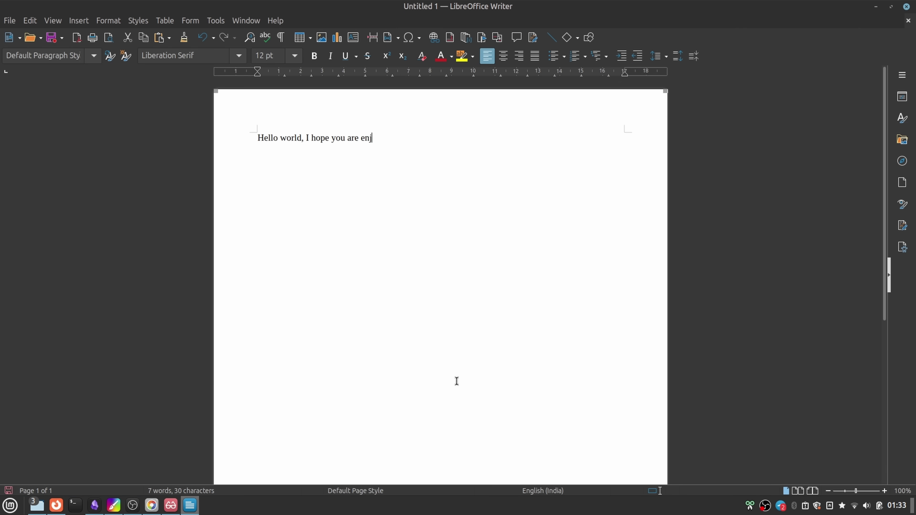
{"action": "key", "text": "BackSpace"}
{"action": "type", "text": "a"}
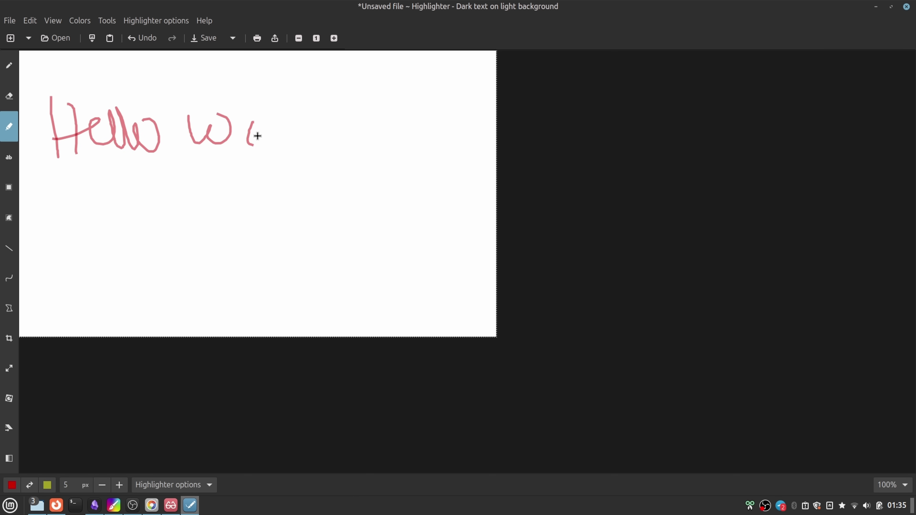
- Finish the 'd' of World and doodle a caret, oval and eye below, undoing a misdrawn loop
{"action": "left_click_drag", "start_coordinate": [306, 123], "coordinate": [311, 147]}
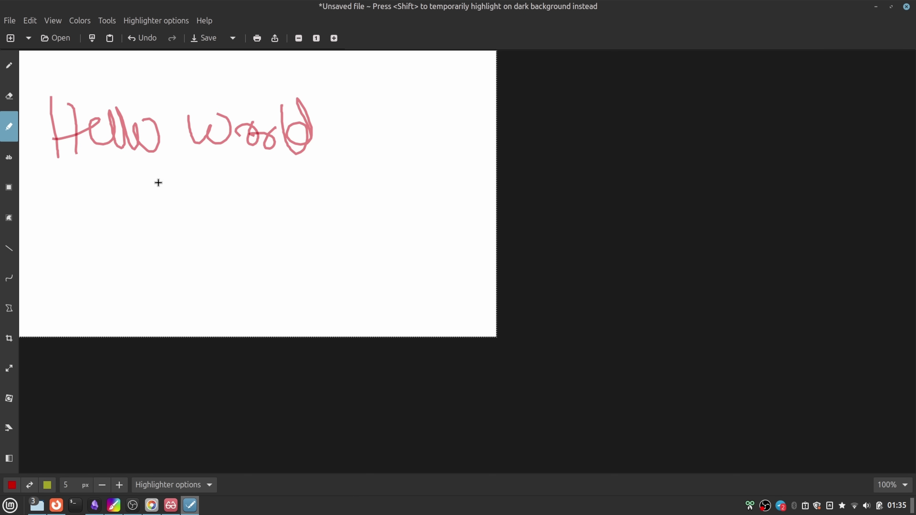
{"action": "left_click_drag", "start_coordinate": [156, 203], "coordinate": [210, 205]}
{"action": "mouse_move", "coordinate": [141, 222]}
{"action": "left_mouse_down"}
{"action": "mouse_move", "coordinate": [176, 203]}
{"action": "mouse_move", "coordinate": [215, 201]}
{"action": "left_mouse_up"}
{"action": "key", "text": "ctrl+z"}
{"action": "key", "text": "ctrl+z"}
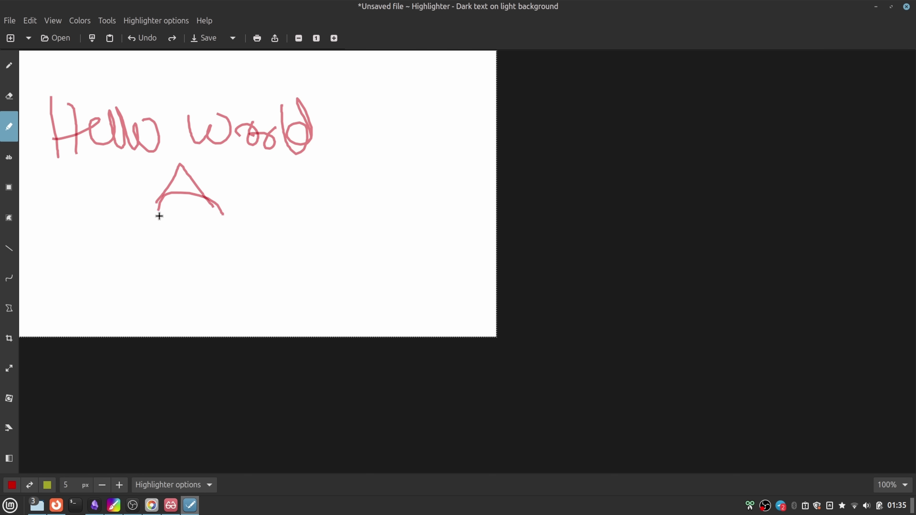
{"action": "left_click_drag", "start_coordinate": [187, 214], "coordinate": [191, 213]}
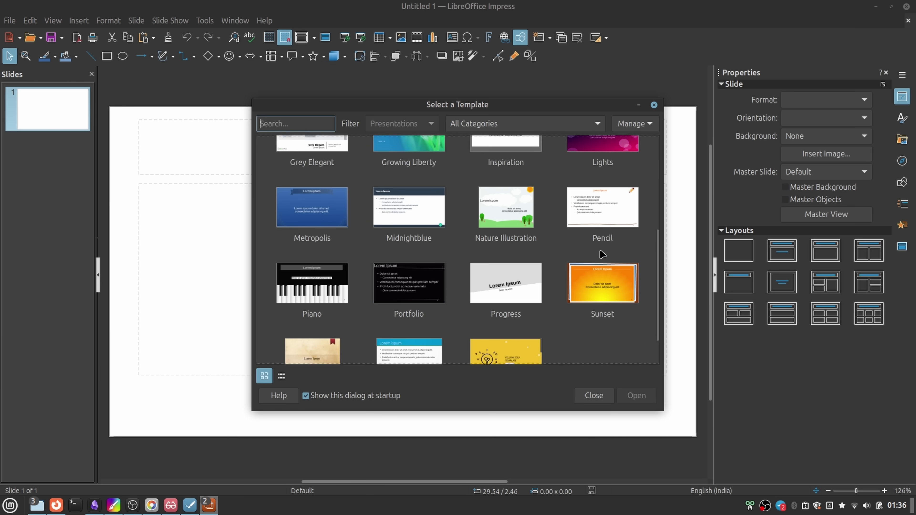
{"action": "scroll", "coordinate": [450, 260], "scroll_direction": "down", "scroll_amount": 3}
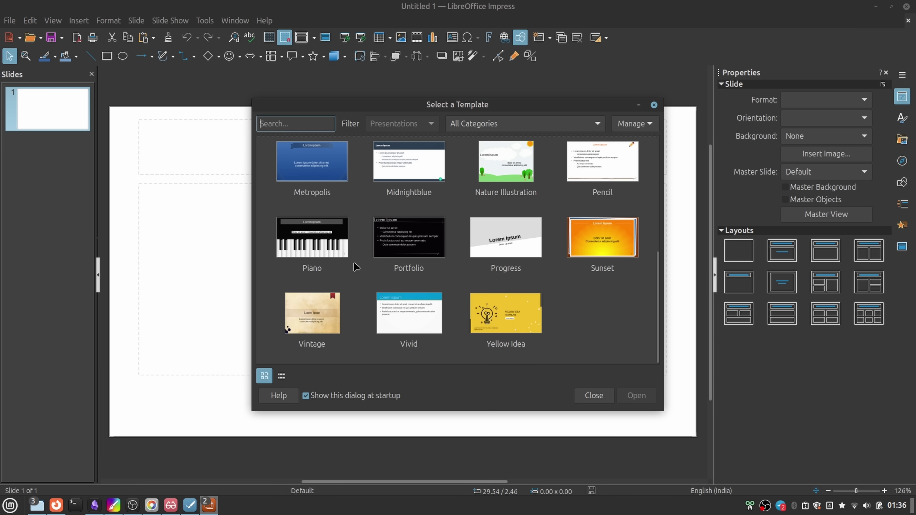
- Apply the Piano template; title slide 1 'welcome to my piano classes', subtitle 'Lecture 1: How to play the instrument'
{"action": "double_click", "coordinate": [317, 259]}
{"action": "left_click", "coordinate": [383, 152]}
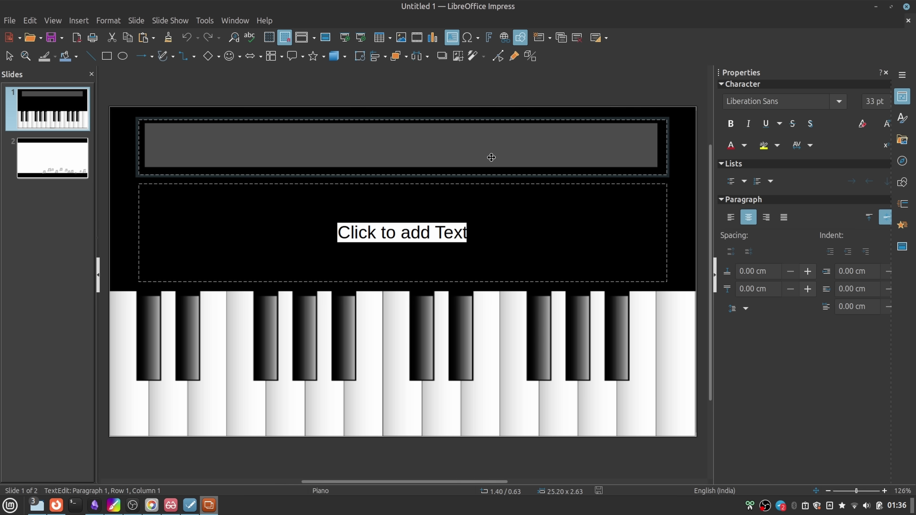
{"action": "type", "text": "welcome to my piano classes"}
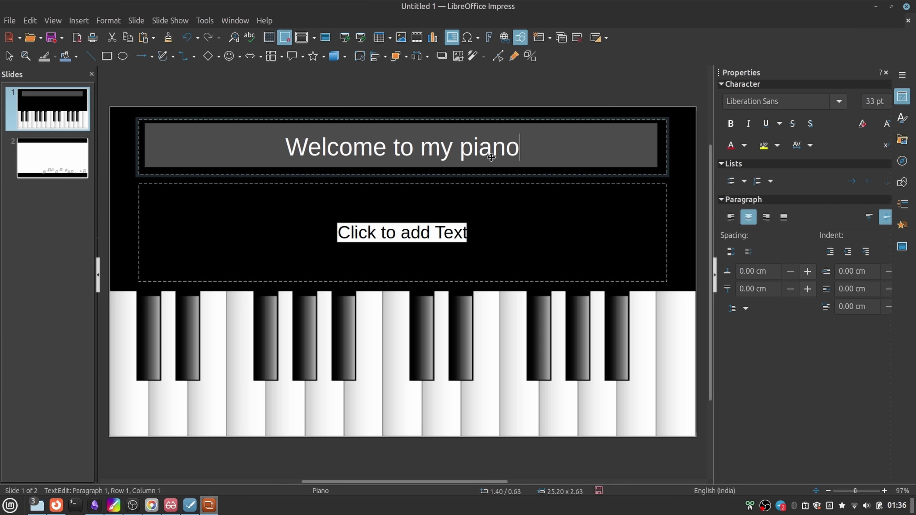
{"action": "left_click", "coordinate": [411, 254]}
{"action": "left_click", "coordinate": [452, 239]}
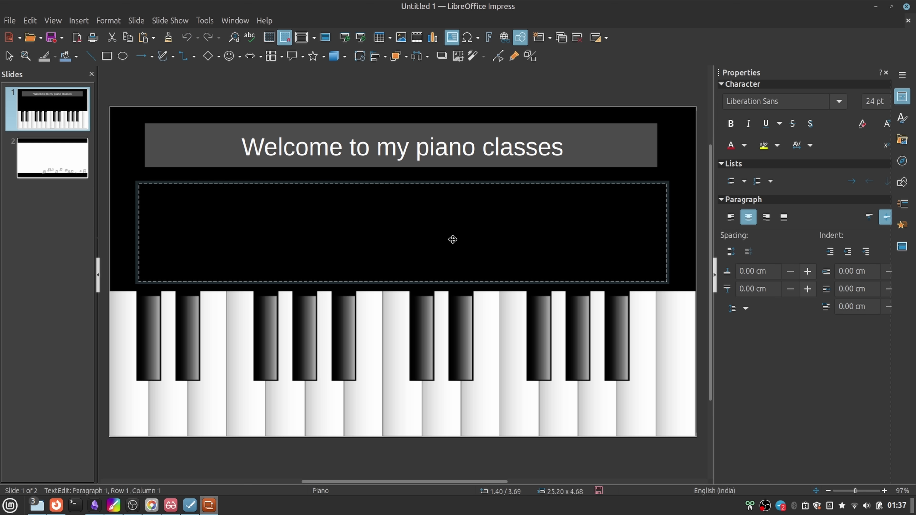
{"action": "type", "text": "Lecture 1: How"}
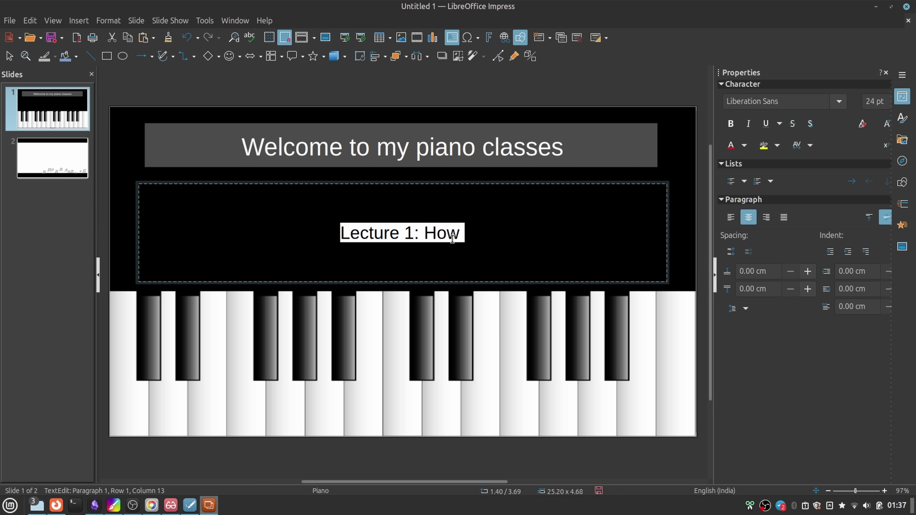
{"action": "type", "text": " to play the instrument"}
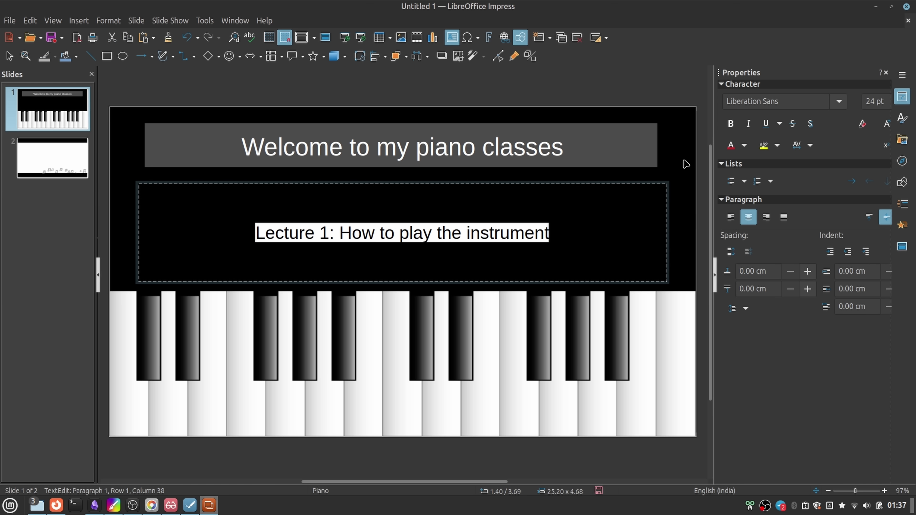
{"action": "left_click", "coordinate": [686, 164]}
- Title slide 2 'Slide 1: Knowing your instrument' and start its first bullet point
{"action": "scroll", "coordinate": [636, 229], "scroll_direction": "down", "scroll_amount": 6}
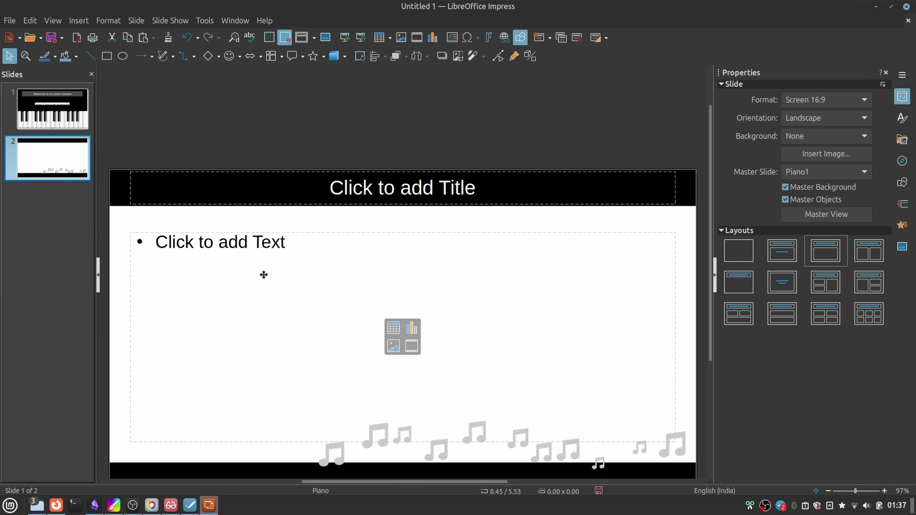
{"action": "left_click", "coordinate": [264, 274]}
{"action": "left_click", "coordinate": [565, 187]}
{"action": "type", "text": "Slide "}
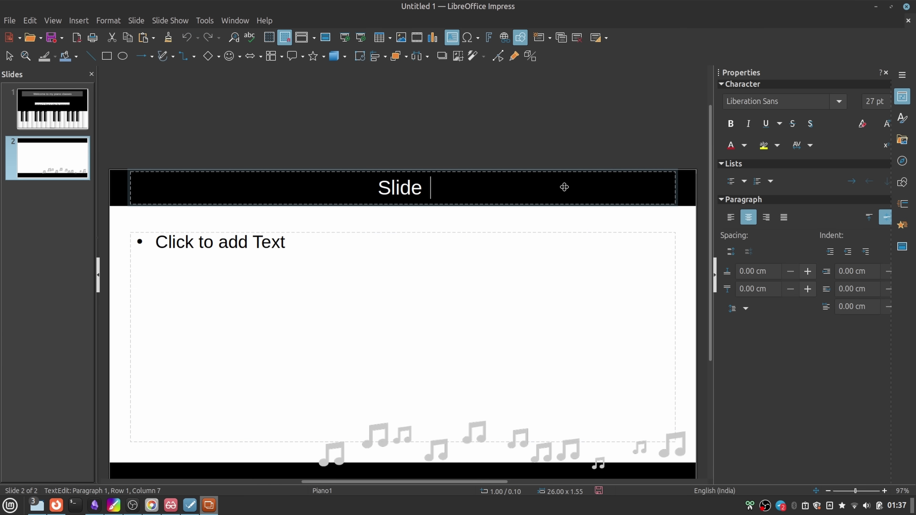
{"action": "type", "text": "1: Knowing "}
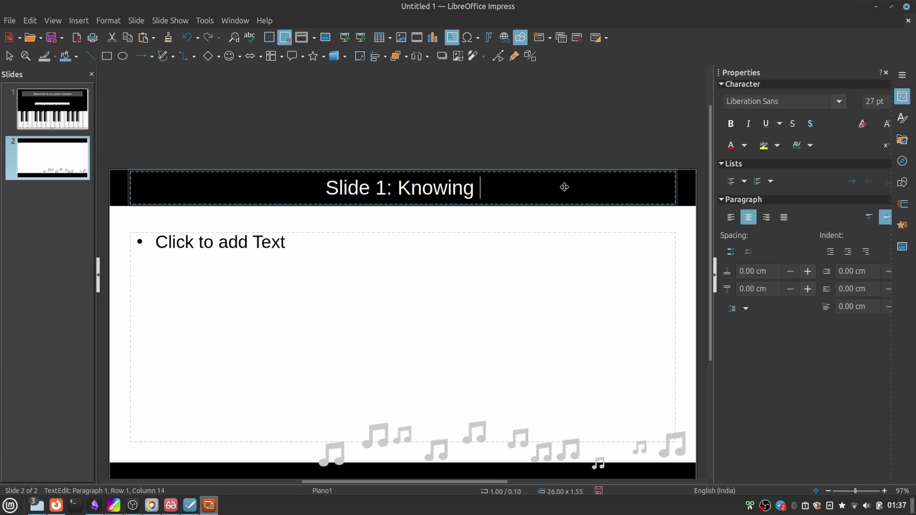
{"action": "type", "text": "your instrument"}
{"action": "left_click", "coordinate": [271, 250]}
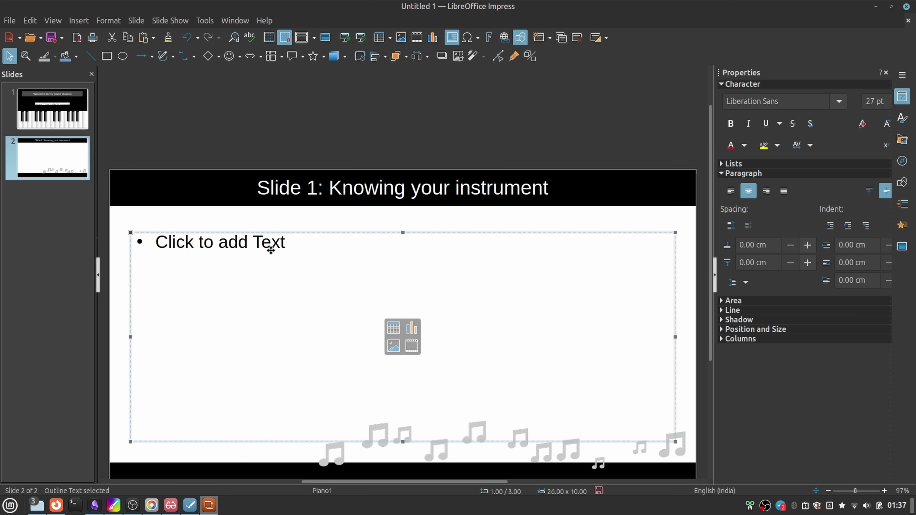
{"action": "left_click", "coordinate": [271, 250]}
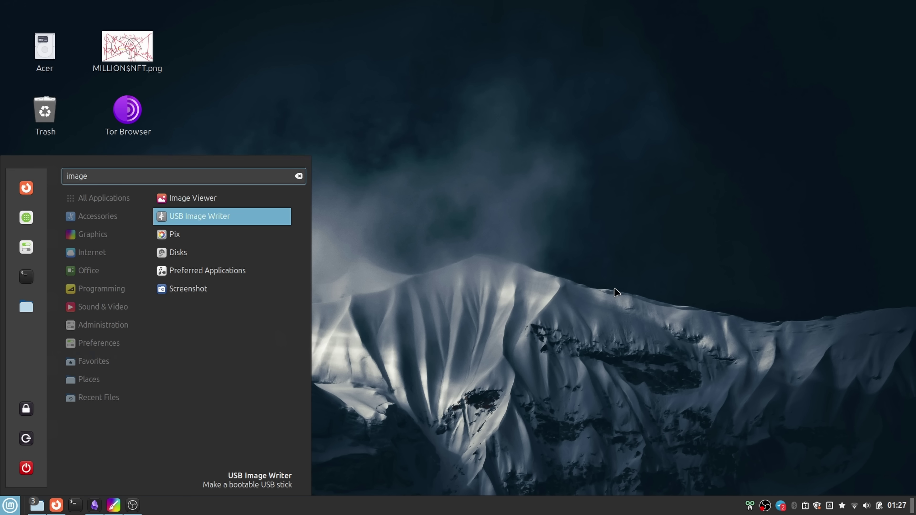
{"action": "key", "text": "Return"}
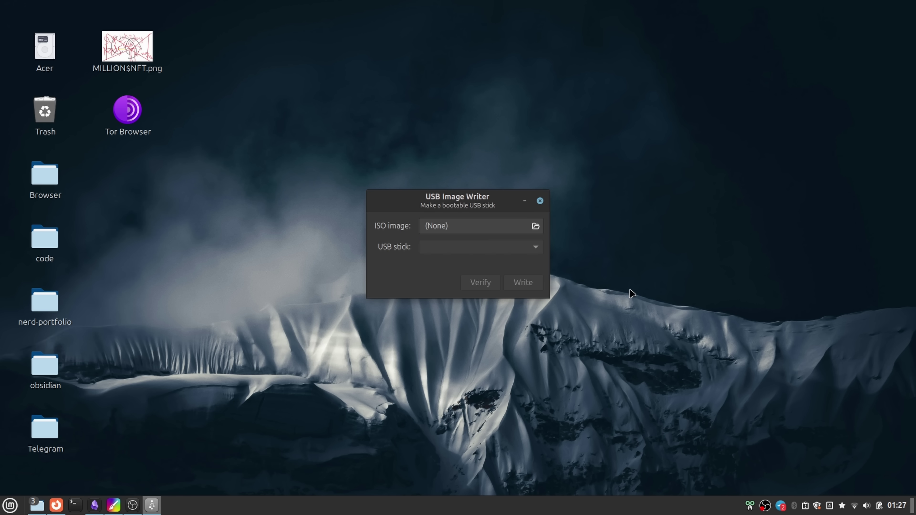
- Open the Select Image chooser to pick an ISO file to write
{"action": "left_click", "coordinate": [497, 230]}
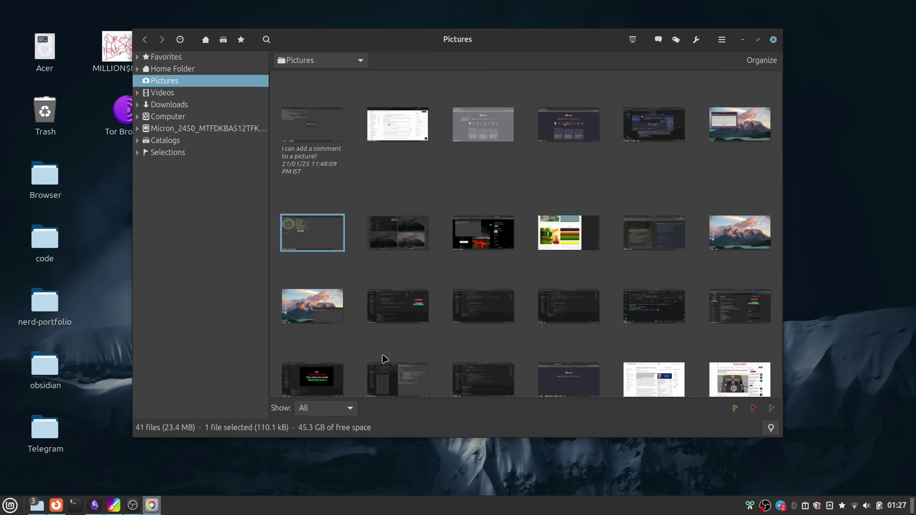
{"action": "double_click", "coordinate": [356, 160]}
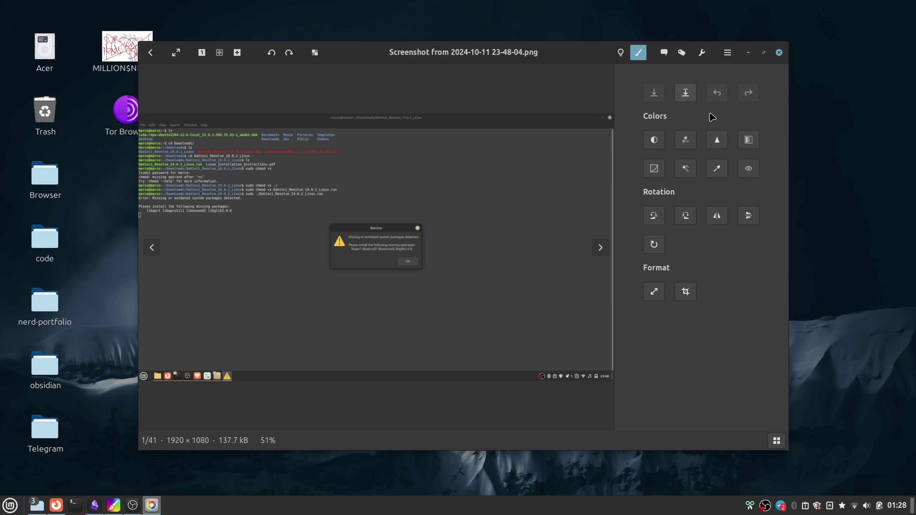
{"action": "left_click", "coordinate": [717, 215]}
{"action": "left_click", "coordinate": [717, 216]}
{"action": "left_click", "coordinate": [748, 215]}
{"action": "left_click", "coordinate": [717, 215]}
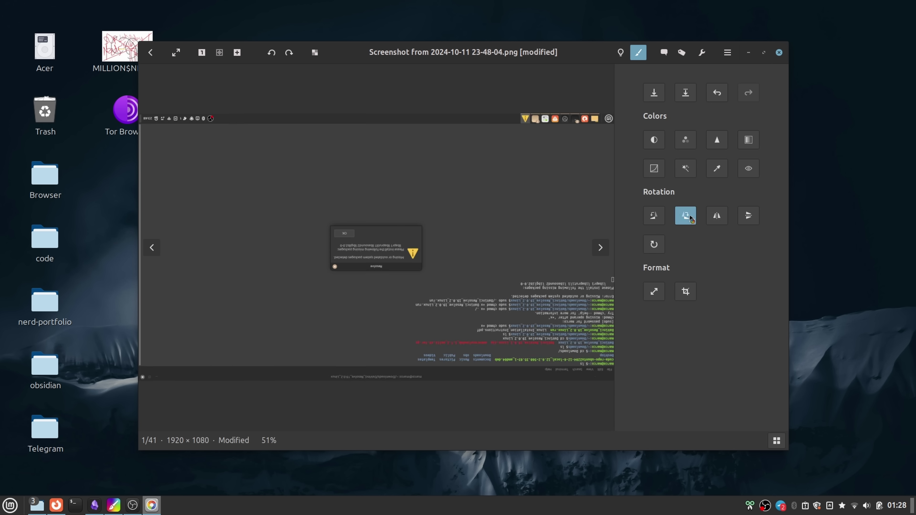
{"action": "left_click", "coordinate": [654, 215]}
{"action": "left_click", "coordinate": [717, 216]}
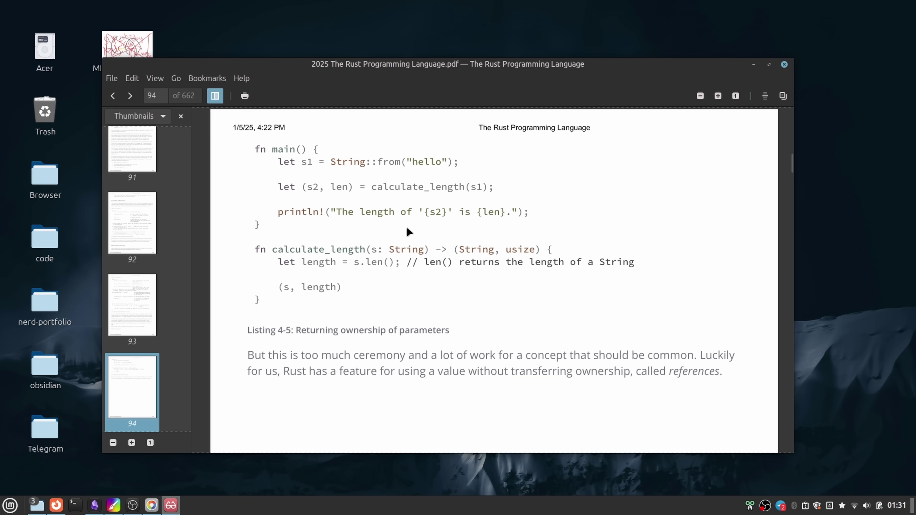
- Jump to the Introduction on page 3, then scroll to page 4's People Who Value Speed and Stability section
{"action": "scroll", "coordinate": [422, 237], "scroll_direction": "up", "scroll_amount": 10}
{"action": "scroll", "coordinate": [438, 234], "scroll_direction": "up", "scroll_amount": 15}
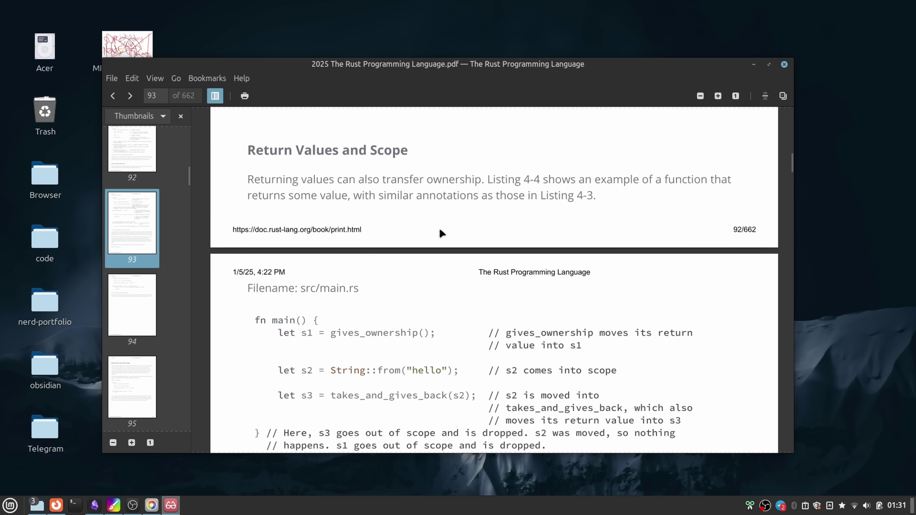
{"action": "left_click_drag", "start_coordinate": [189, 186], "coordinate": [188, 133]}
{"action": "left_click", "coordinate": [151, 308]}
{"action": "scroll", "coordinate": [458, 339], "scroll_direction": "down", "scroll_amount": 15}
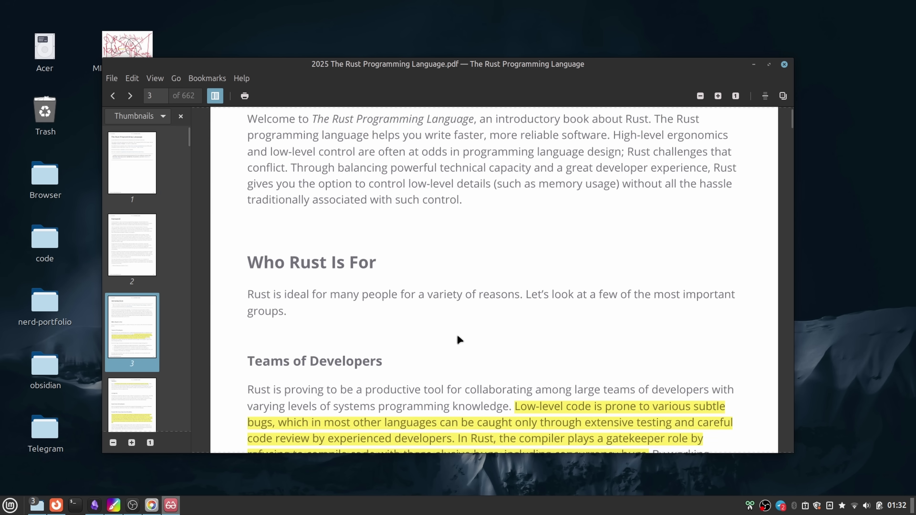
{"action": "scroll", "coordinate": [481, 339], "scroll_direction": "down", "scroll_amount": 3}
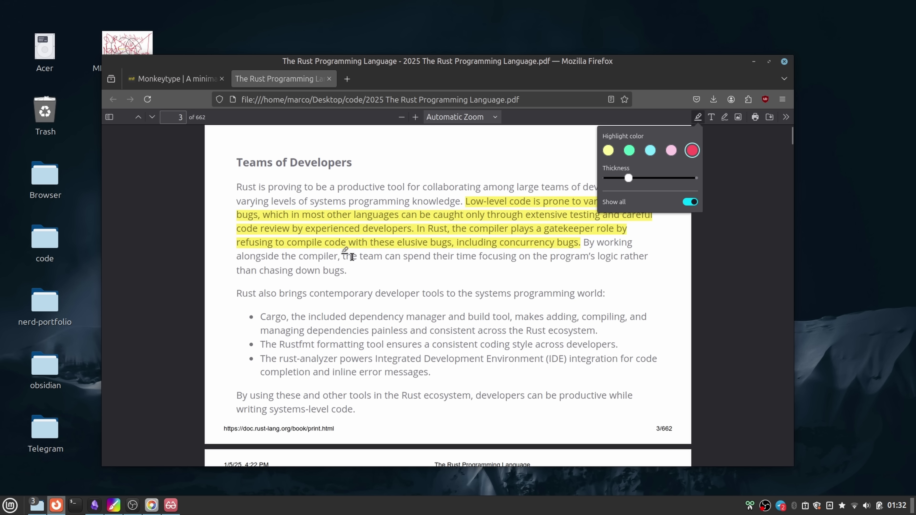
- Highlight in red the sentence about chasing down bugs and the line introducing developer tools
{"action": "left_click_drag", "start_coordinate": [351, 257], "coordinate": [347, 271]}
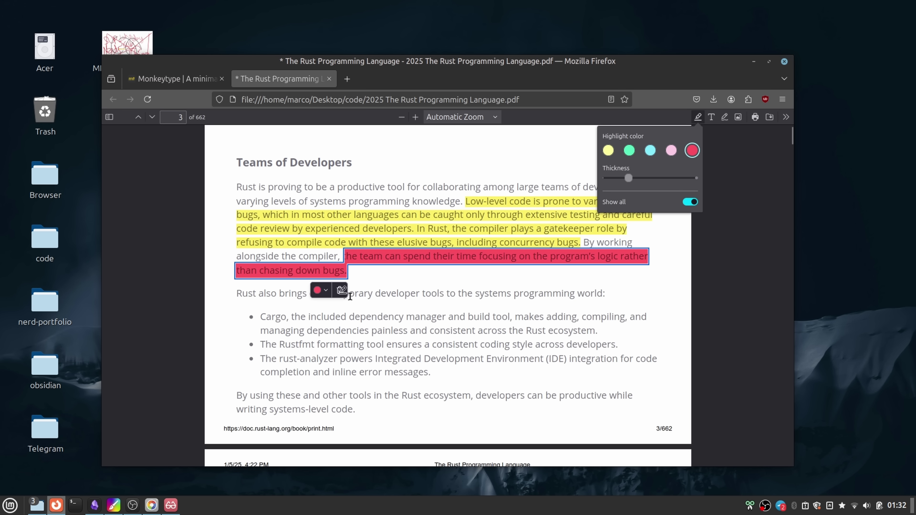
{"action": "left_click", "coordinate": [361, 293]}
{"action": "left_click_drag", "start_coordinate": [263, 315], "coordinate": [415, 311]}
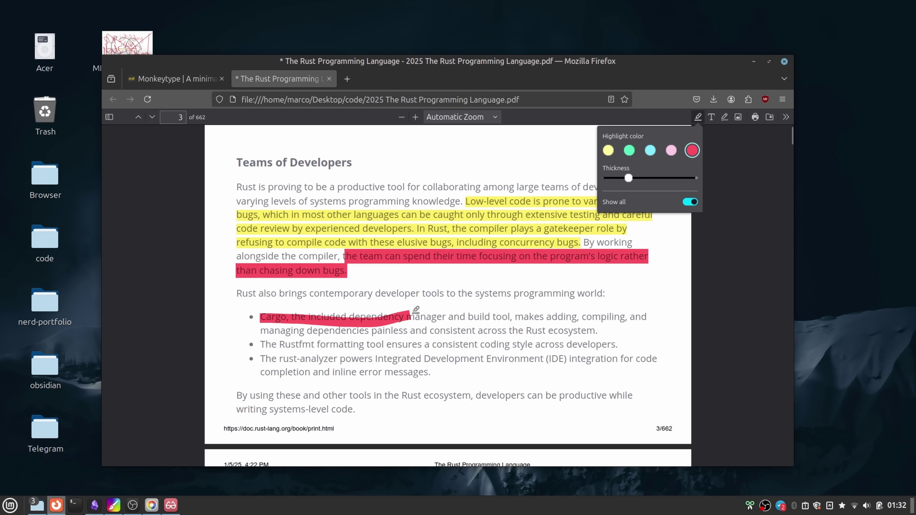
{"action": "left_click", "coordinate": [363, 339]}
{"action": "mouse_move", "coordinate": [234, 293]}
{"action": "left_mouse_down"}
{"action": "mouse_move", "coordinate": [436, 306]}
{"action": "mouse_move", "coordinate": [599, 292]}
{"action": "left_mouse_up"}
- Scroll down and select the Companies paragraph, then right-click a video recording file
{"action": "scroll", "coordinate": [472, 317], "scroll_direction": "down", "scroll_amount": 10}
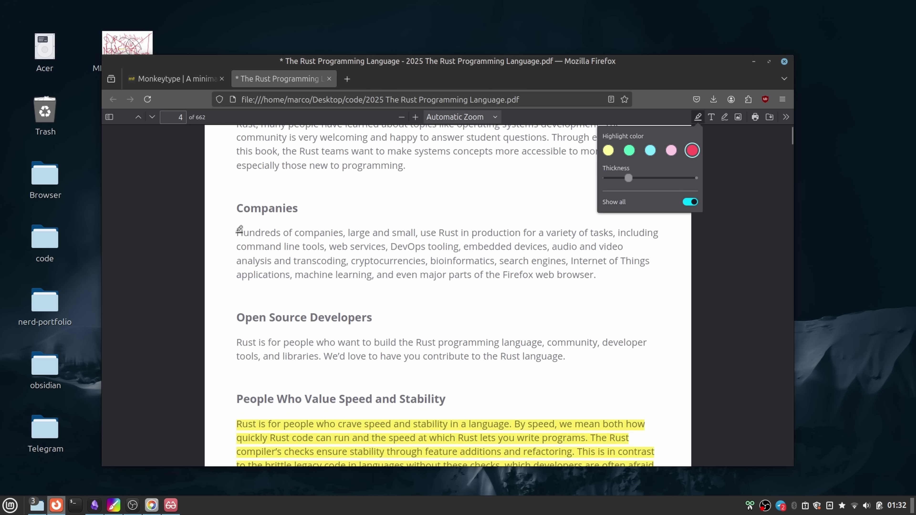
{"action": "left_click_drag", "start_coordinate": [239, 229], "coordinate": [567, 270]}
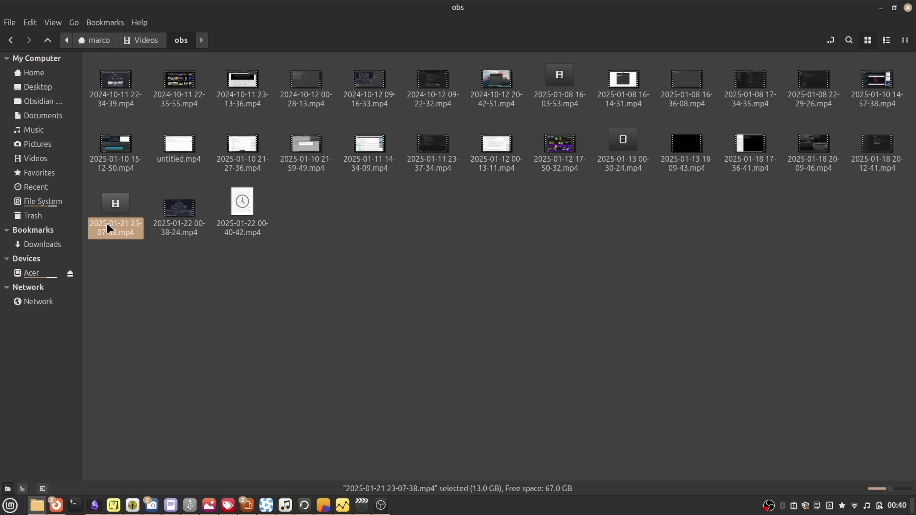
{"action": "right_click", "coordinate": [106, 223]}
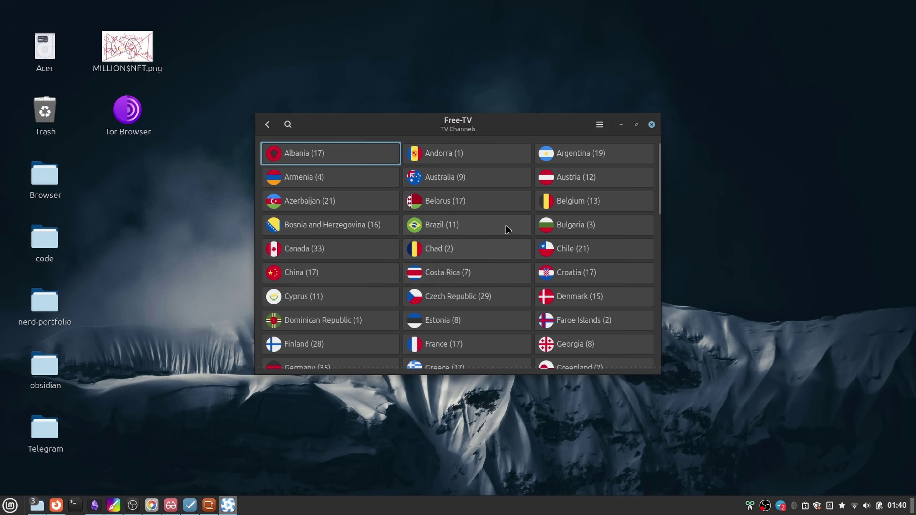
{"action": "left_click", "coordinate": [541, 157]}
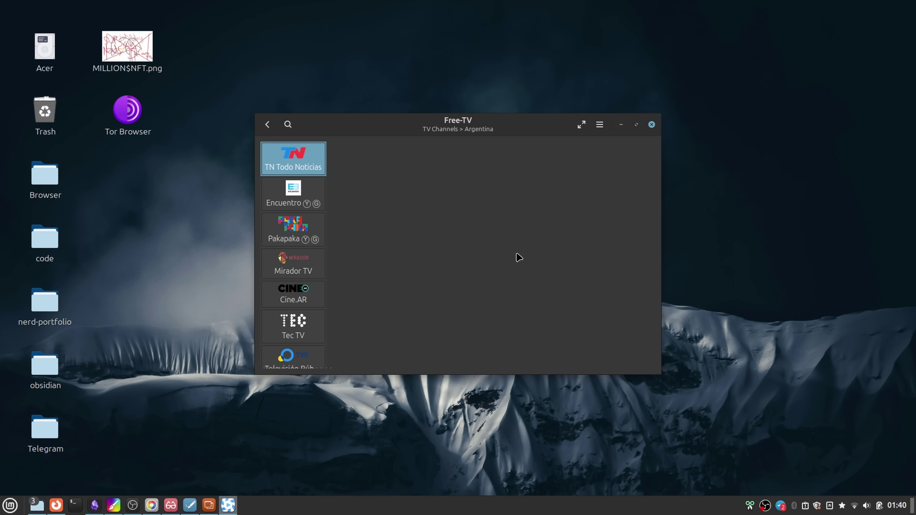
{"action": "left_click", "coordinate": [293, 193]}
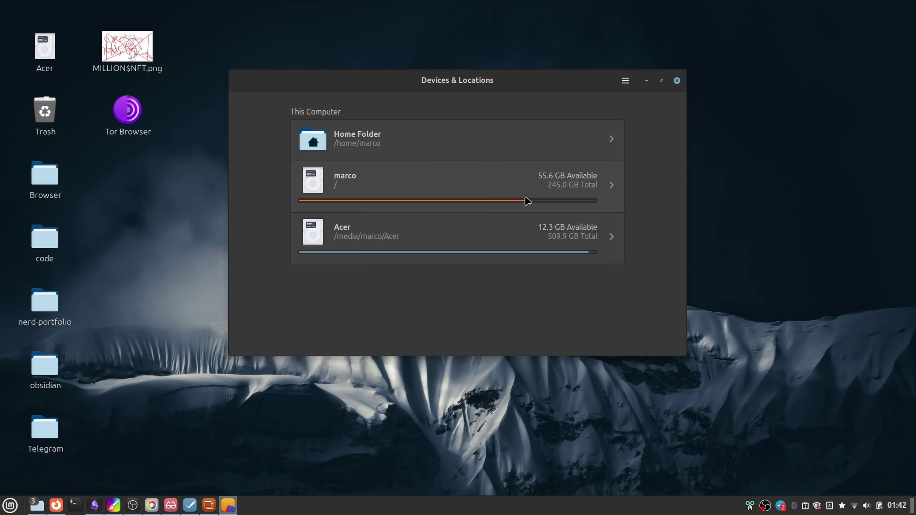
- Analyse the marco drive down through home/marco to Trash files, toggling treemap and ring chart views
{"action": "left_click", "coordinate": [528, 201]}
{"action": "left_click_drag", "start_coordinate": [641, 72], "coordinate": [639, 97]}
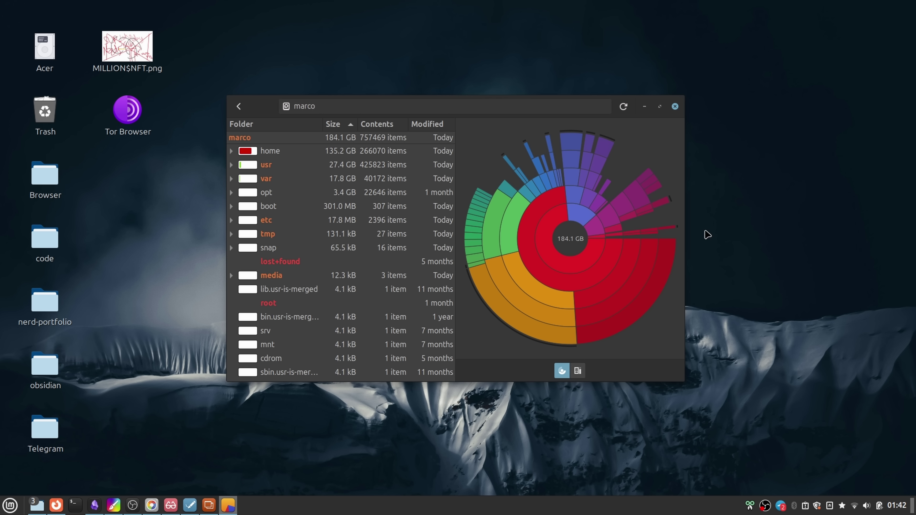
{"action": "left_click", "coordinate": [607, 260]}
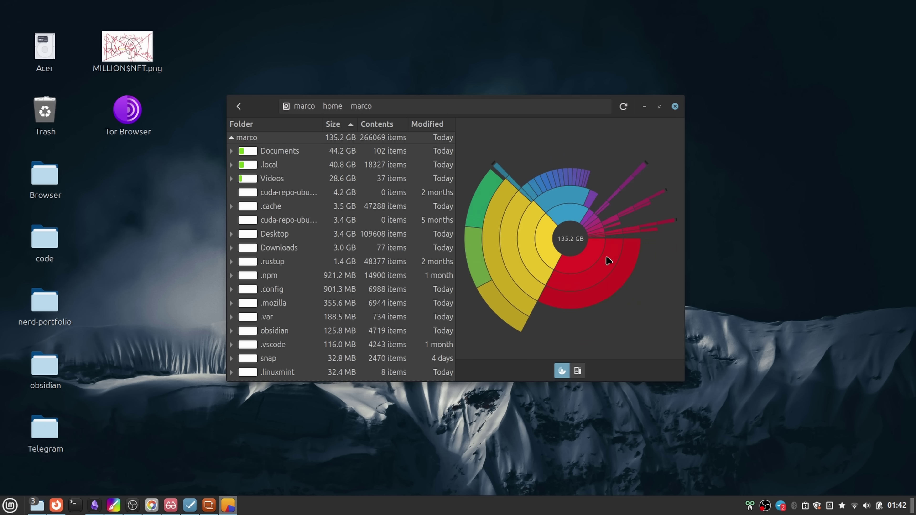
{"action": "left_click", "coordinate": [513, 262]}
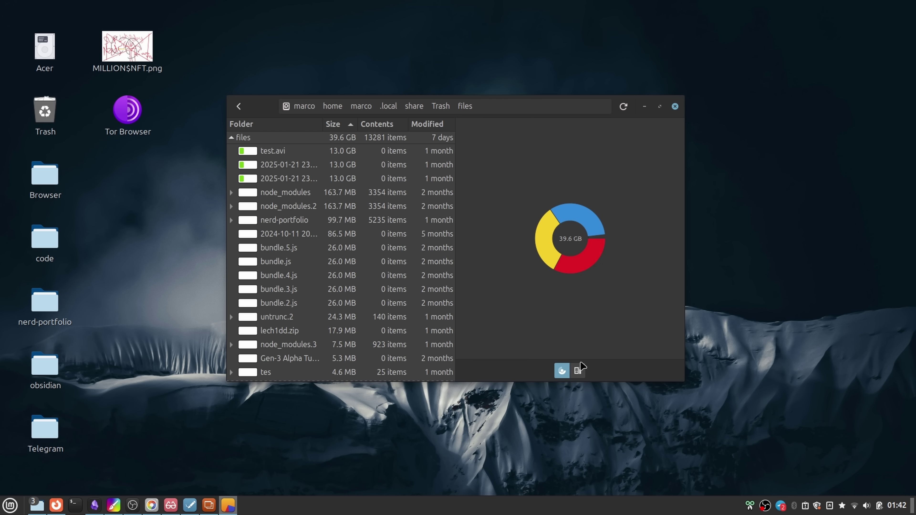
{"action": "left_click", "coordinate": [577, 371]}
{"action": "left_click", "coordinate": [562, 370]}
- Return to the device list and start analysing the Acer drive
{"action": "left_click_drag", "start_coordinate": [237, 116], "coordinate": [234, 121]}
{"action": "left_click", "coordinate": [234, 118]}
{"action": "left_click", "coordinate": [415, 247]}
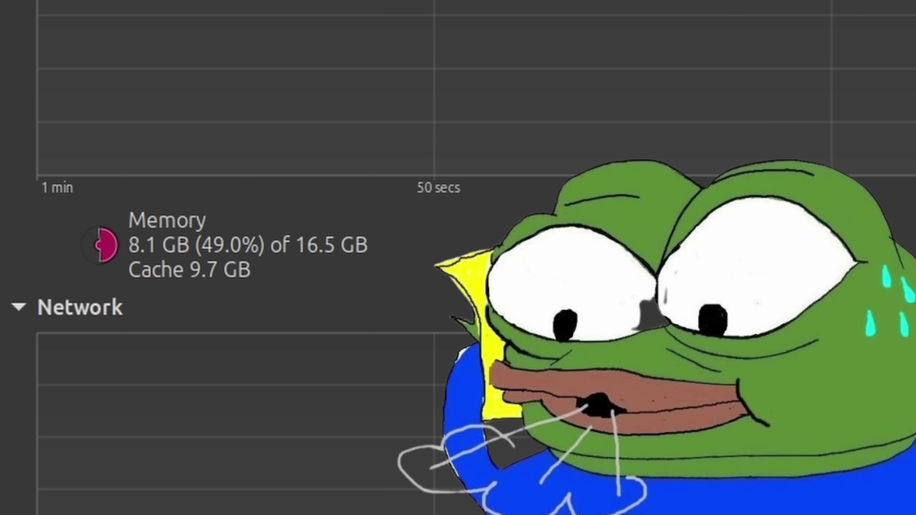
{"action": "mouse_move", "coordinate": [106, 246]}
{"action": "left_mouse_down"}
{"action": "mouse_move", "coordinate": [166, 246]}
{"action": "mouse_move", "coordinate": [119, 256]}
{"action": "left_mouse_up"}
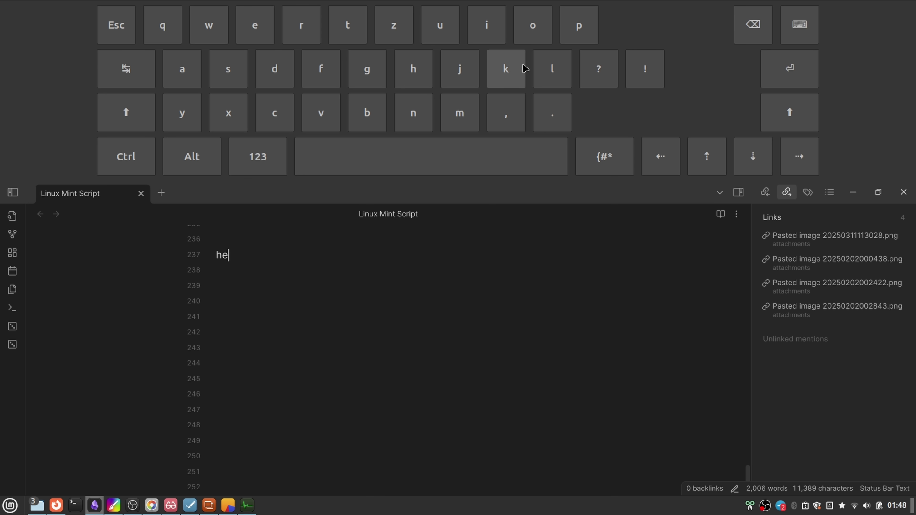
- Type 'hello world' on line 237 of the note using Onboard's on-screen keys
{"action": "left_click", "coordinate": [553, 68]}
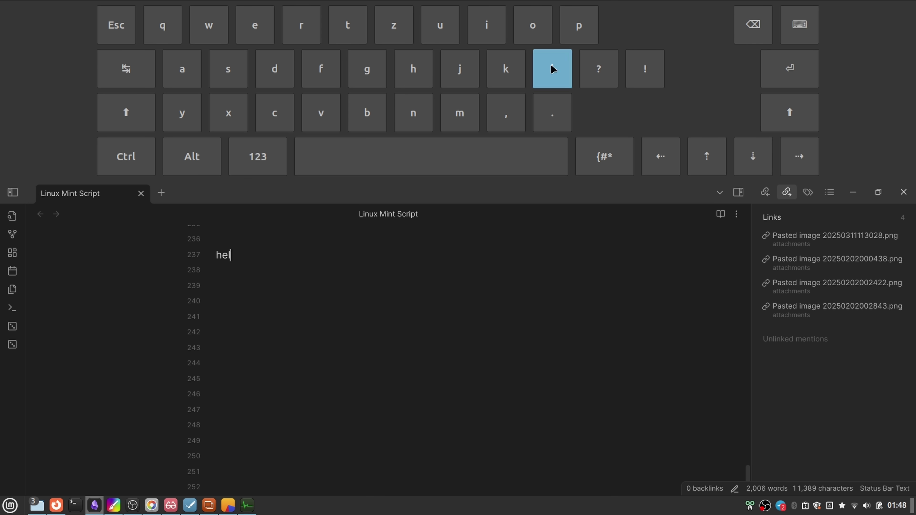
{"action": "left_click", "coordinate": [533, 25]}
{"action": "left_click", "coordinate": [431, 156]}
{"action": "left_click", "coordinate": [209, 25]}
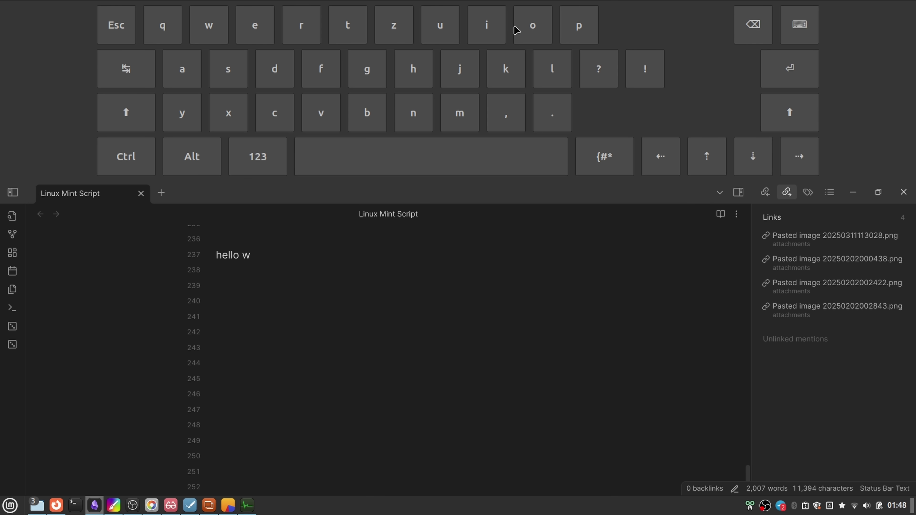
{"action": "left_click", "coordinate": [518, 29]}
{"action": "left_click", "coordinate": [297, 33]}
{"action": "left_click", "coordinate": [538, 76]}
{"action": "left_click", "coordinate": [283, 77]}
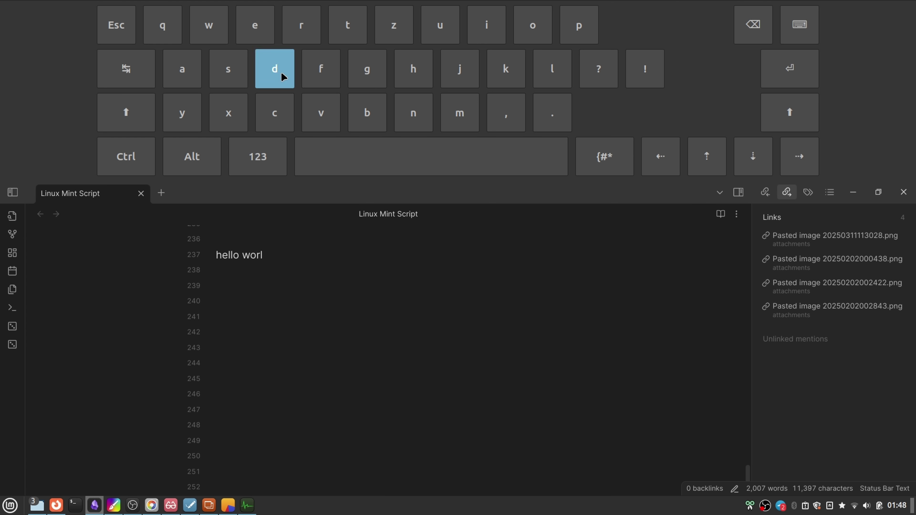
{"action": "left_click", "coordinate": [432, 160]}
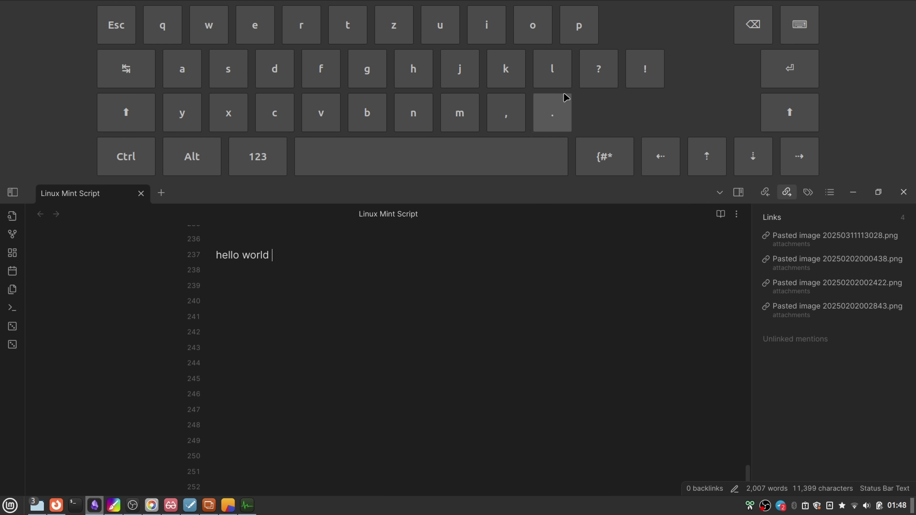
{"action": "left_click", "coordinate": [753, 27]}
- Add a comma and the next word of the follow-up sentence after 'hello world'
{"action": "left_click", "coordinate": [521, 115]}
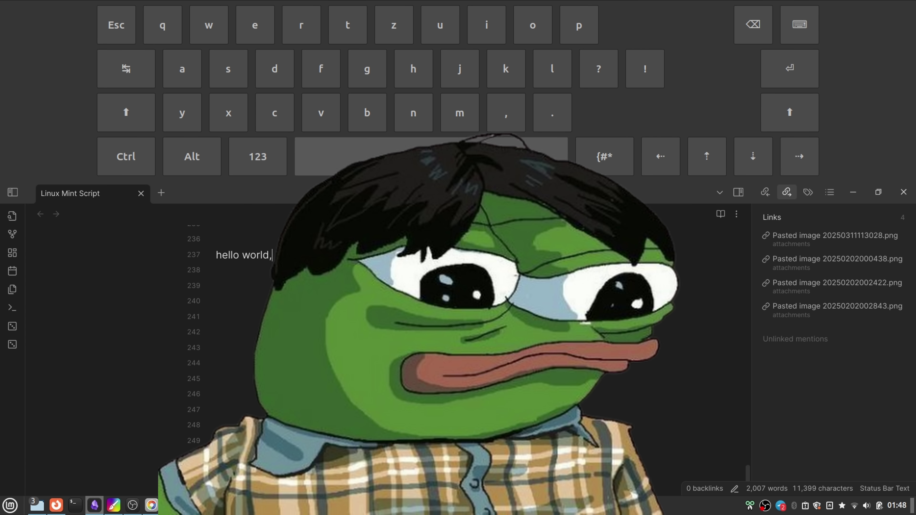
{"action": "left_click", "coordinate": [361, 155]}
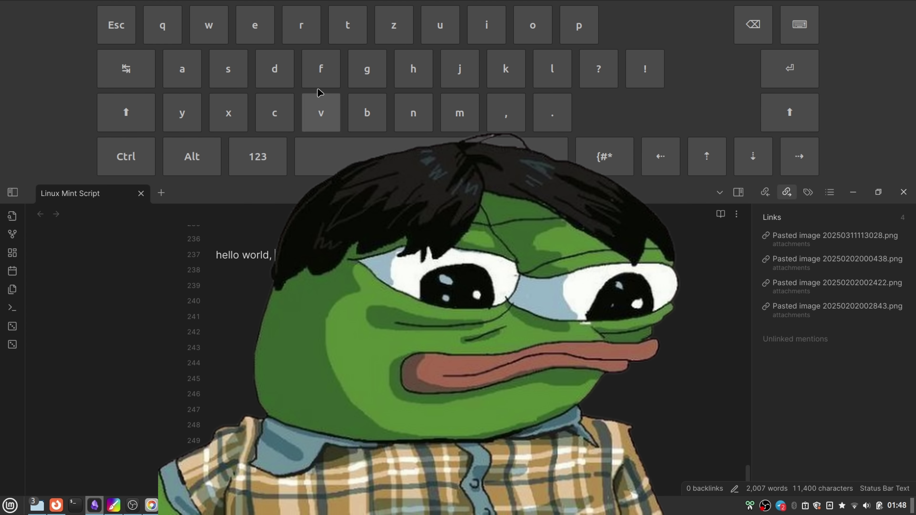
{"action": "left_click", "coordinate": [533, 71]}
{"action": "left_click", "coordinate": [486, 24]}
{"action": "left_click", "coordinate": [506, 69]}
{"action": "left_click", "coordinate": [255, 25]}
{"action": "left_click", "coordinate": [345, 155]}
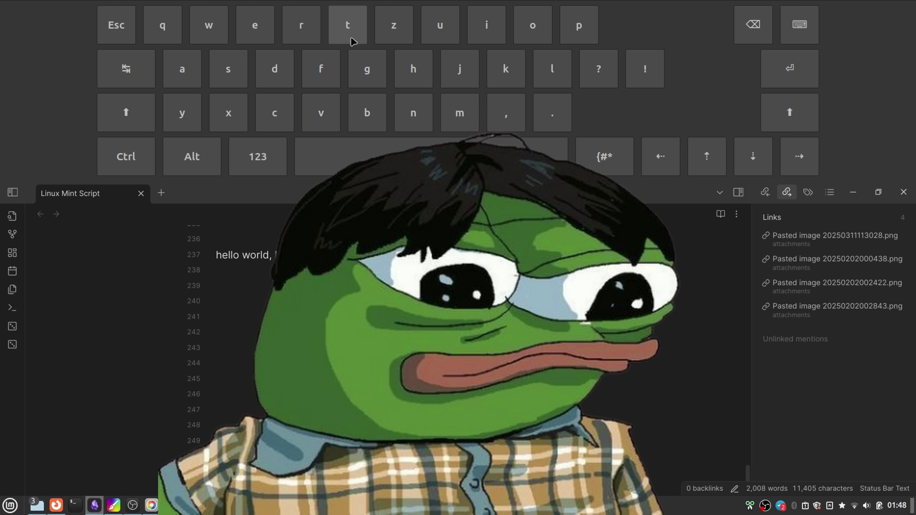
- Finish the follow-up sentence with a full stop and close the note window
{"action": "left_click", "coordinate": [429, 82]}
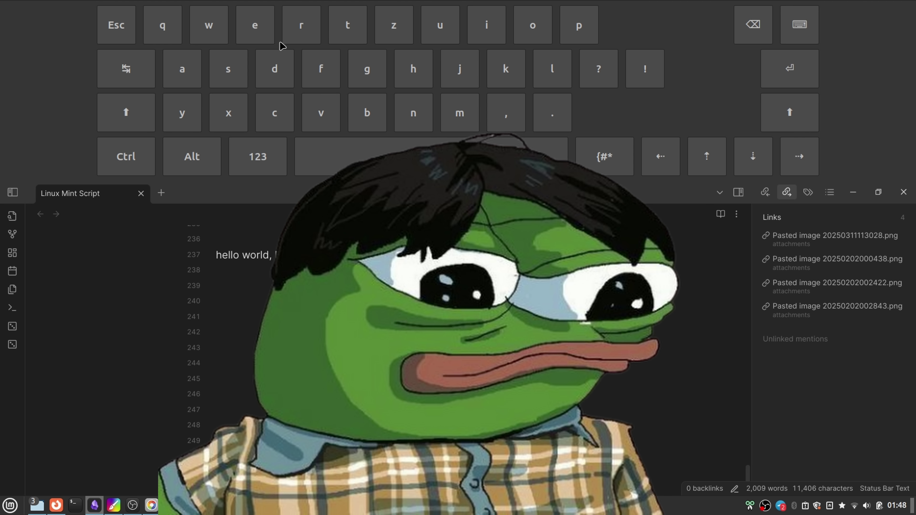
{"action": "left_click", "coordinate": [254, 25]}
{"action": "left_click", "coordinate": [361, 156]}
{"action": "left_click", "coordinate": [415, 69]}
{"action": "left_click", "coordinate": [487, 26]}
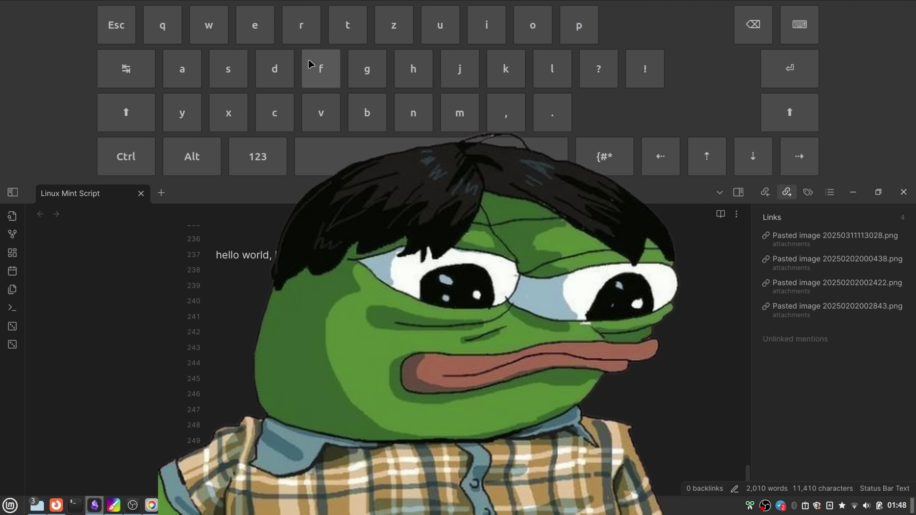
{"action": "left_click", "coordinate": [275, 68]}
{"action": "left_click", "coordinate": [255, 25]}
{"action": "left_click", "coordinate": [487, 26]}
{"action": "left_click", "coordinate": [552, 68]}
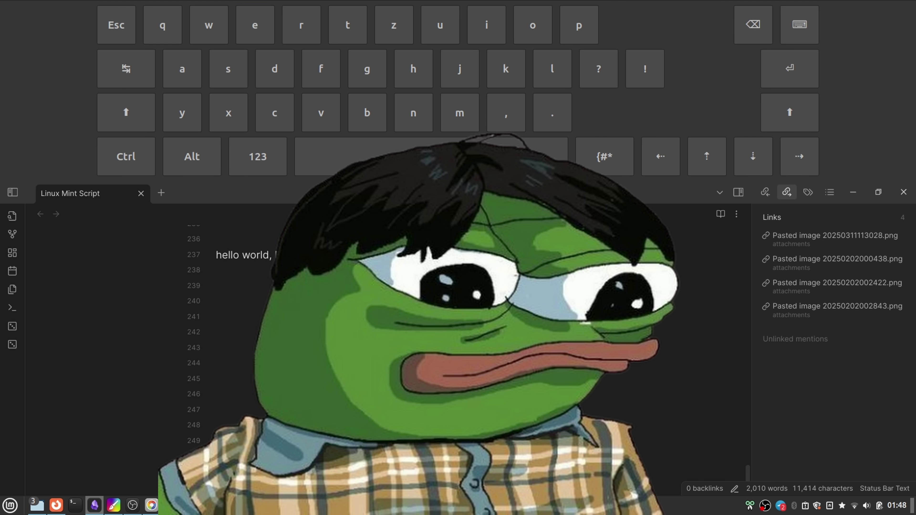
{"action": "left_click", "coordinate": [558, 119]}
{"action": "left_click", "coordinate": [904, 192]}
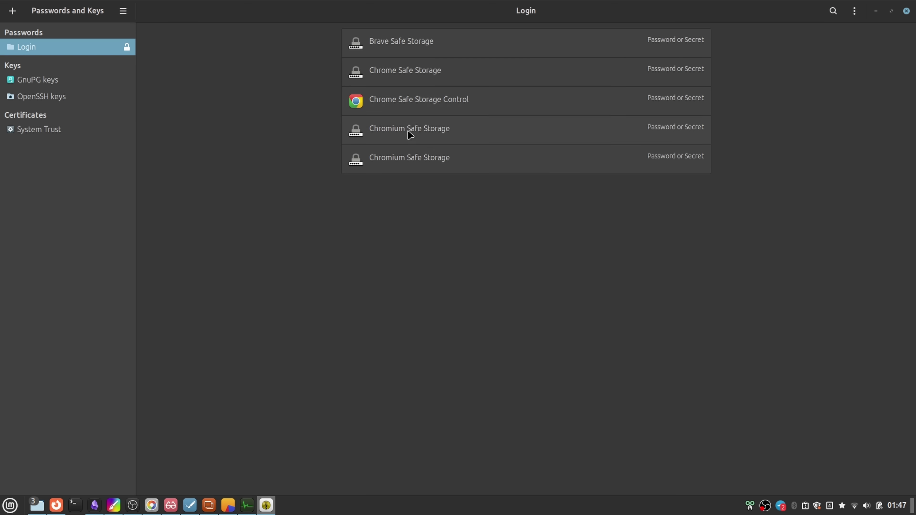
{"action": "left_click", "coordinate": [414, 162]}
{"action": "double_click", "coordinate": [546, 173]}
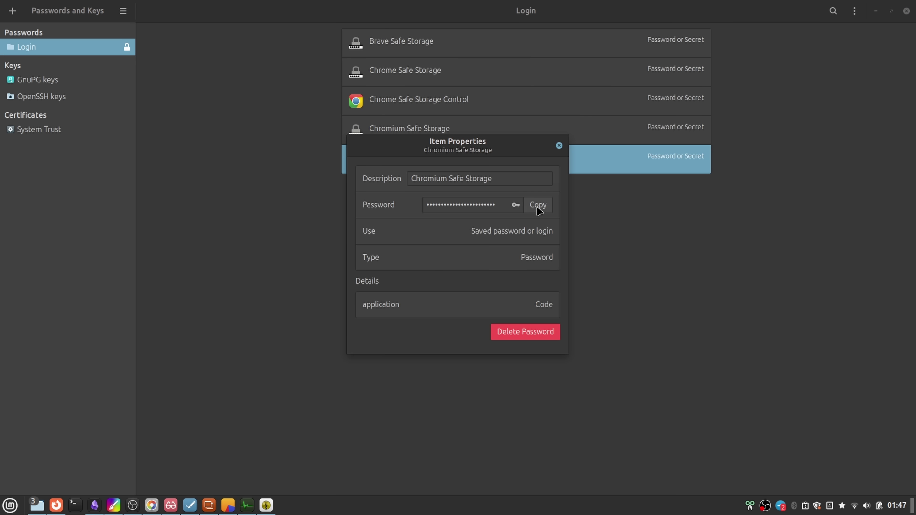
{"action": "left_click", "coordinate": [559, 145]}
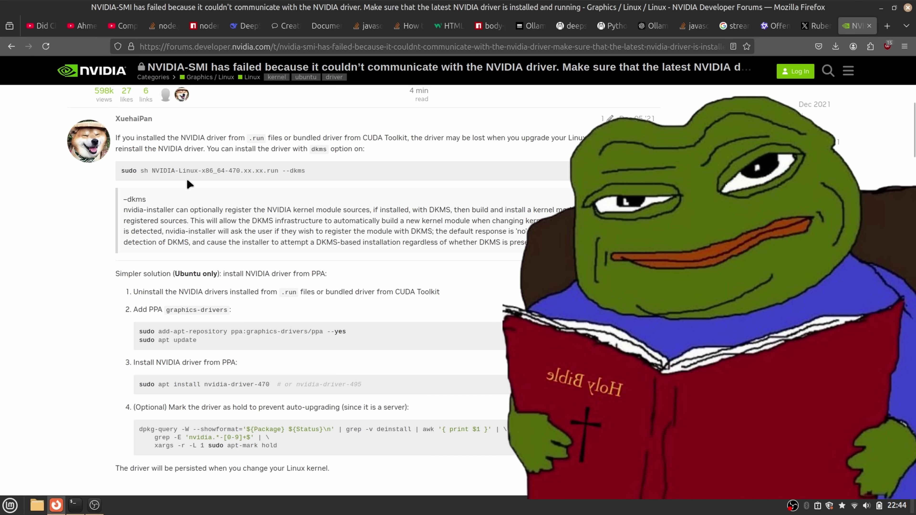
- Select the dkms driver install command, then the PPA add and apt update commands in the forum post
{"action": "left_click_drag", "start_coordinate": [306, 170], "coordinate": [121, 170]}
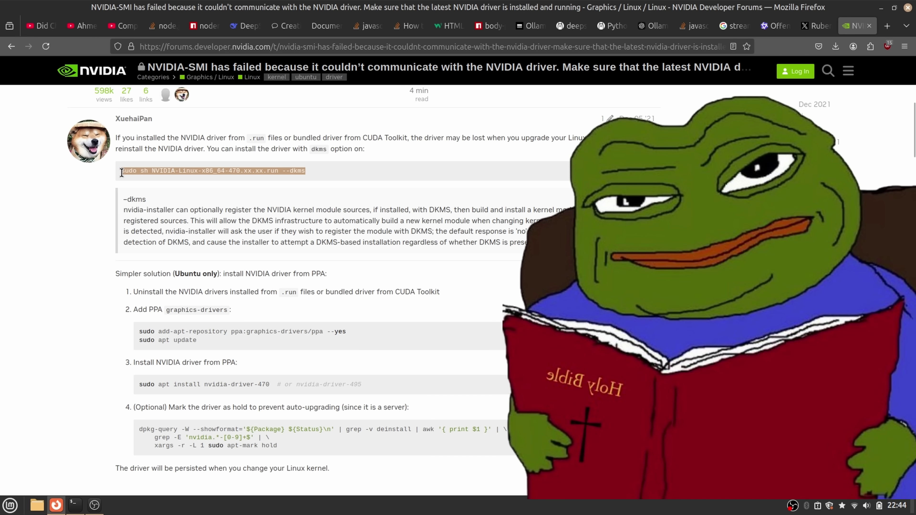
{"action": "left_click", "coordinate": [376, 172]}
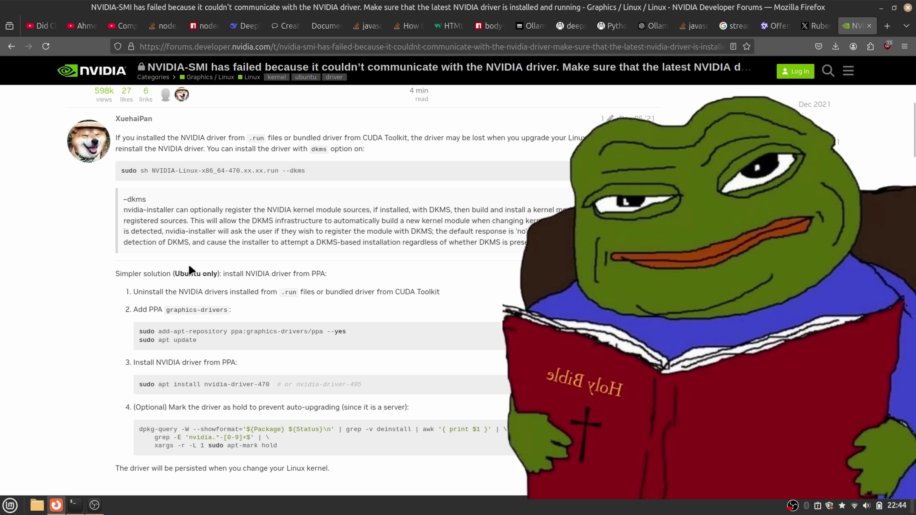
{"action": "scroll", "coordinate": [129, 274], "scroll_direction": "down", "scroll_amount": 2}
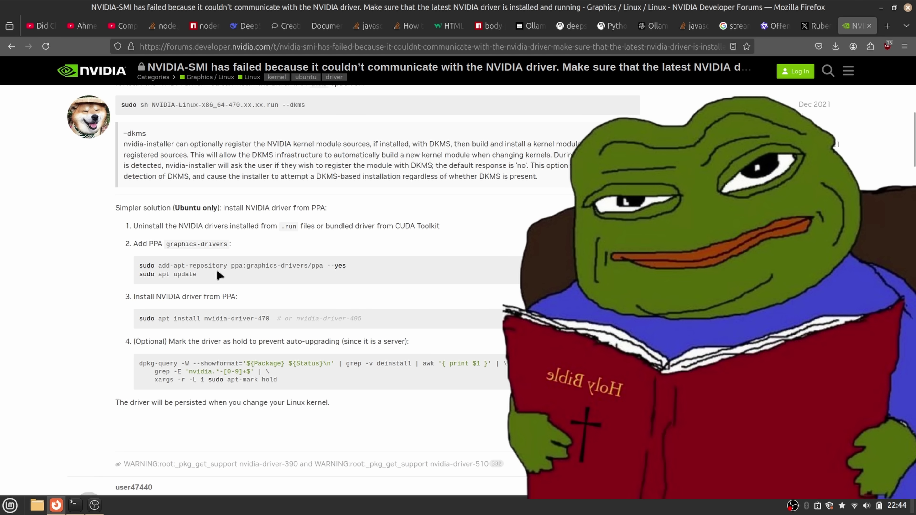
{"action": "left_click_drag", "start_coordinate": [179, 280], "coordinate": [266, 250]}
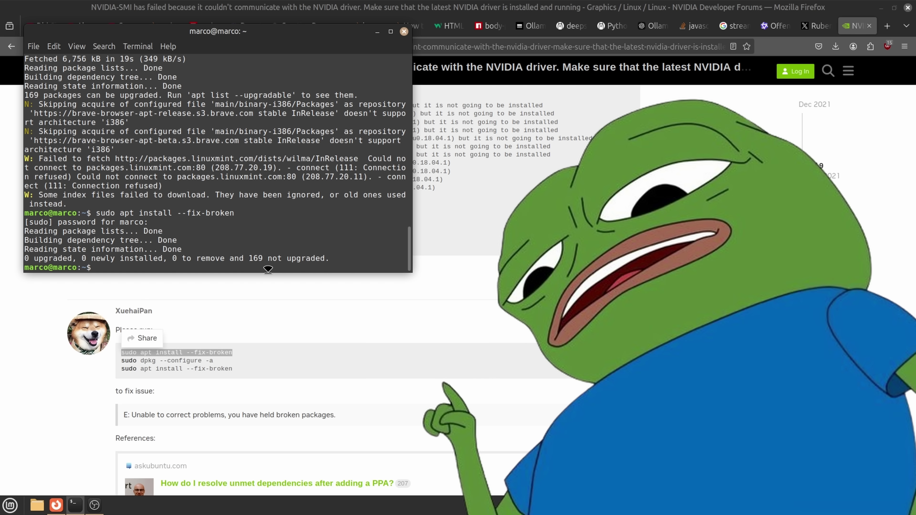
- Take sudo dpkg --configure -a from the forum to Terminal and confirm removing libnvidia-compute-560 with y
{"action": "left_click_drag", "start_coordinate": [250, 364], "coordinate": [122, 362]}
{"action": "key", "text": "alt+Tab"}
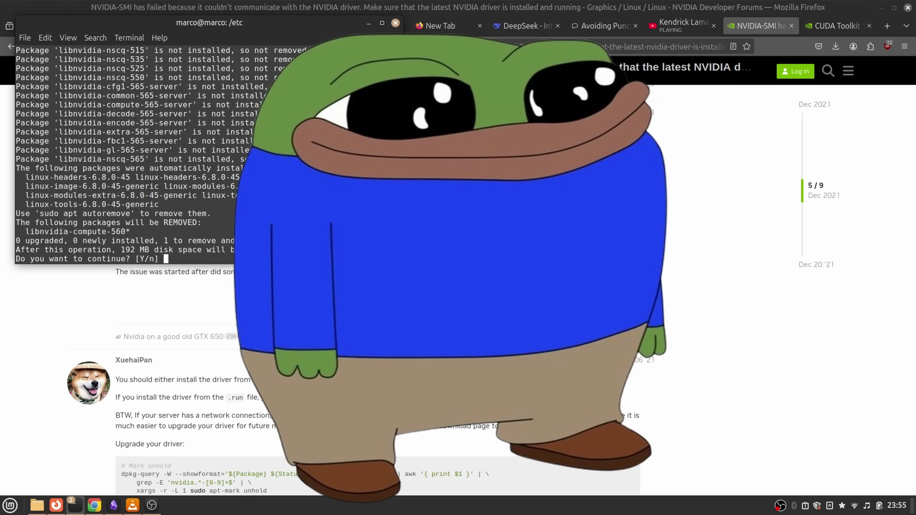
{"action": "type", "text": "y"}
{"action": "key", "text": "Return"}
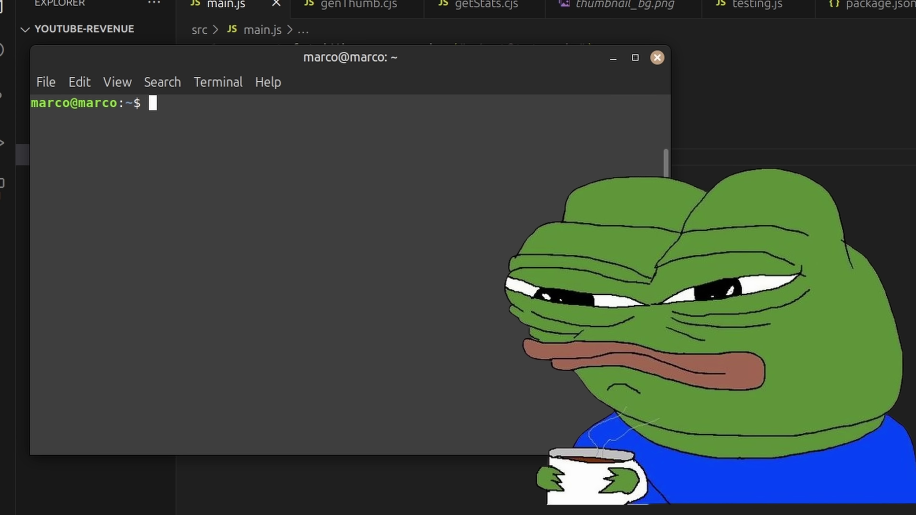
{"action": "type", "text": "sudo snap install kdenlive"}
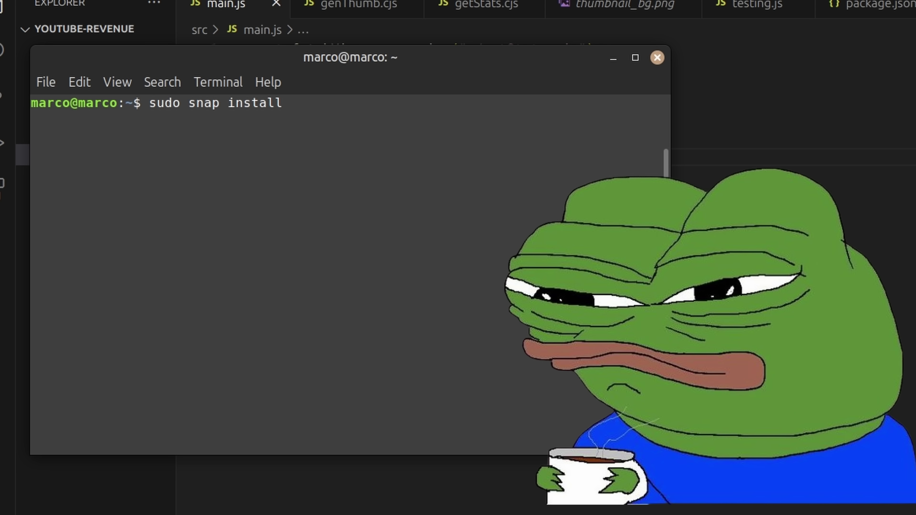
{"action": "key", "text": "Return"}
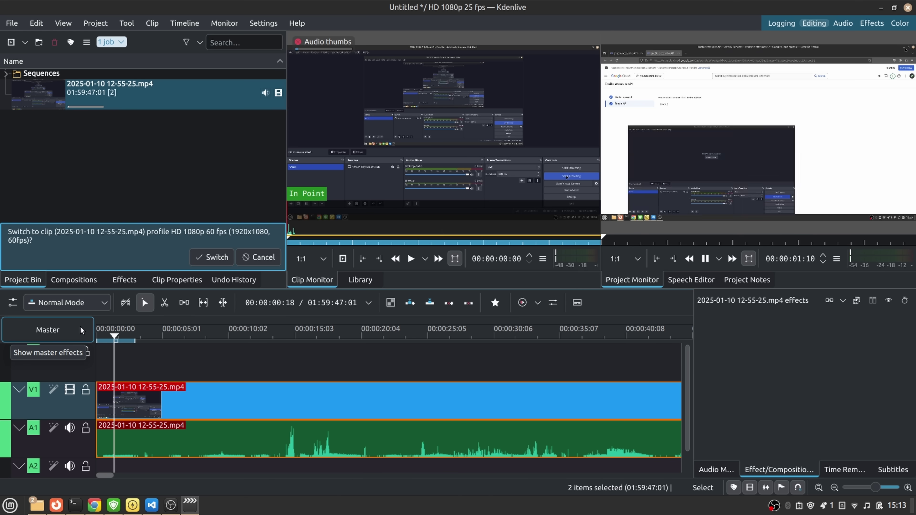
{"action": "key", "text": "space"}
{"action": "key", "text": "x"}
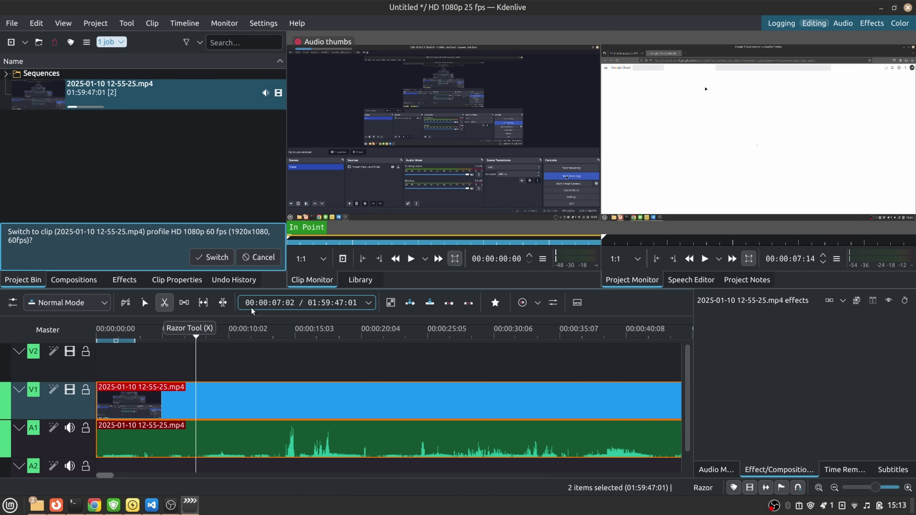
{"action": "left_click", "coordinate": [195, 400]}
{"action": "scroll", "coordinate": [281, 401], "scroll_direction": "down", "scroll_amount": 2}
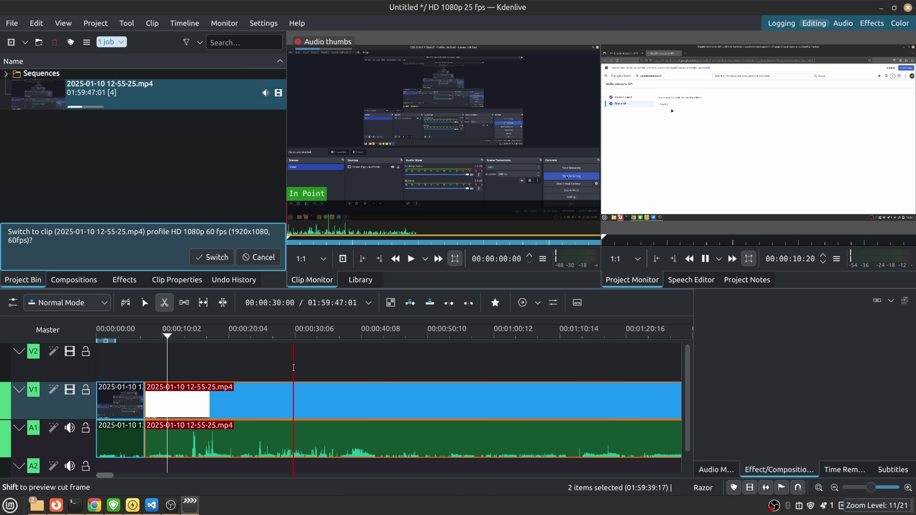
{"action": "key", "text": "shift"}
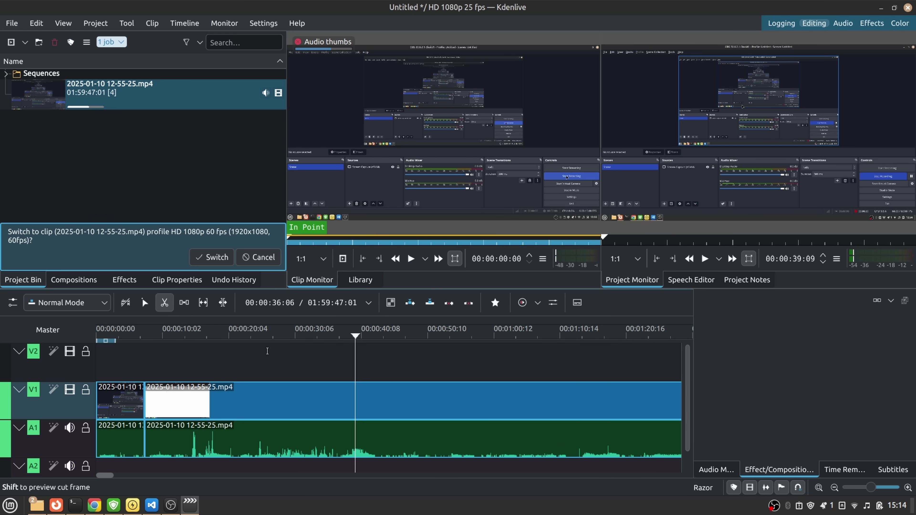
{"action": "left_click", "coordinate": [257, 257]}
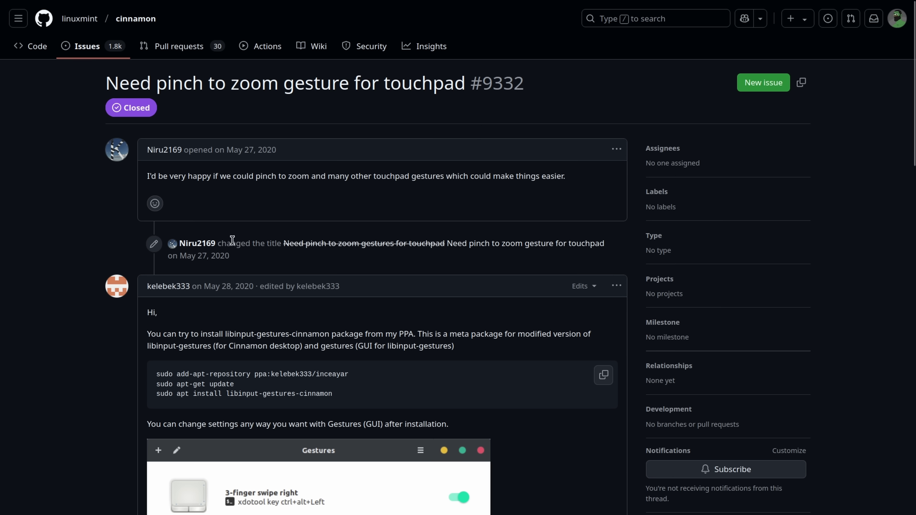
{"action": "left_click_drag", "start_coordinate": [233, 241], "coordinate": [275, 243]}
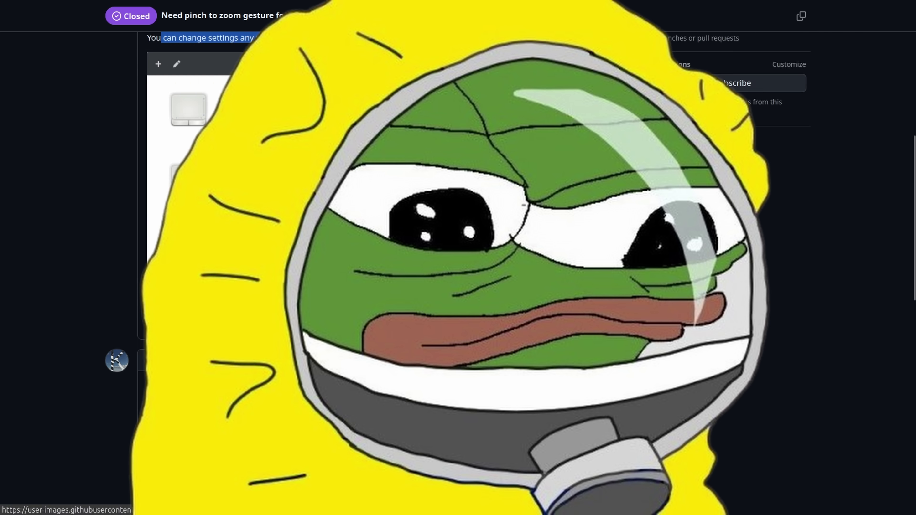
{"action": "scroll", "coordinate": [198, 253], "scroll_direction": "down", "scroll_amount": 5}
- Review issue #9332's libinput-gestures-cinnamon suggestion, then Alt+Tab through the open windows
{"action": "scroll", "coordinate": [198, 252], "scroll_direction": "up", "scroll_amount": 7}
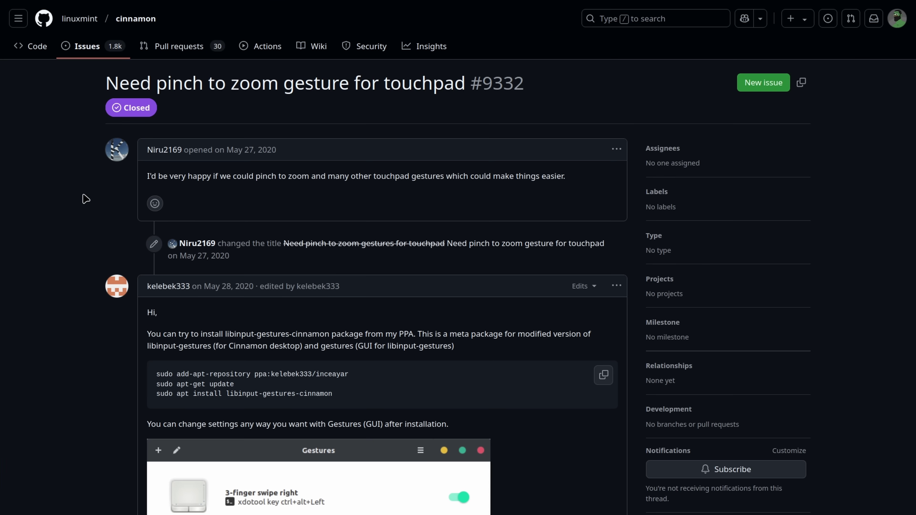
{"action": "key", "text": "alt+Tab"}
{"action": "key", "text": "Tab"}
{"action": "key", "text": "Tab"}
{"action": "key", "text": "Tab"}
{"action": "key", "text": "Tab"}
{"action": "scroll", "coordinate": [268, 180], "scroll_direction": "up", "scroll_amount": 3}
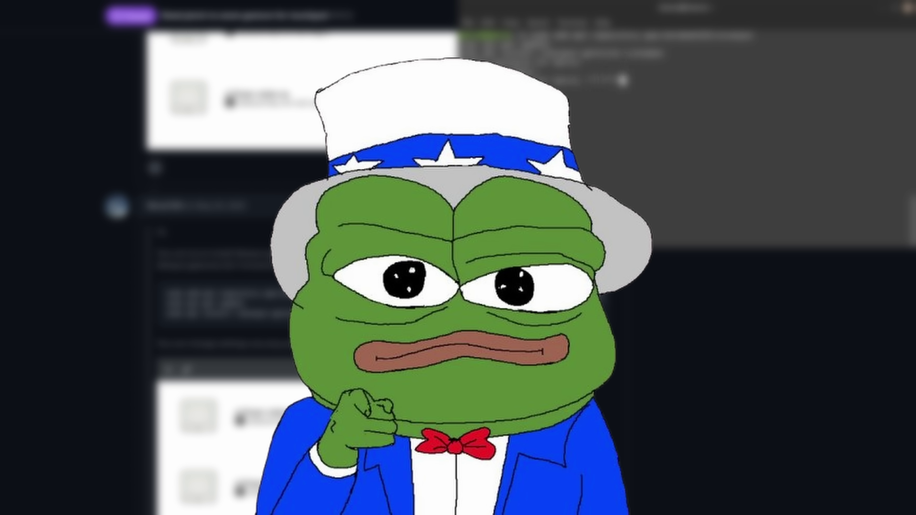
- Run the entered Terminal command to move the 29 video files (68.3 GB) into Videos
{"action": "key", "text": "Return"}
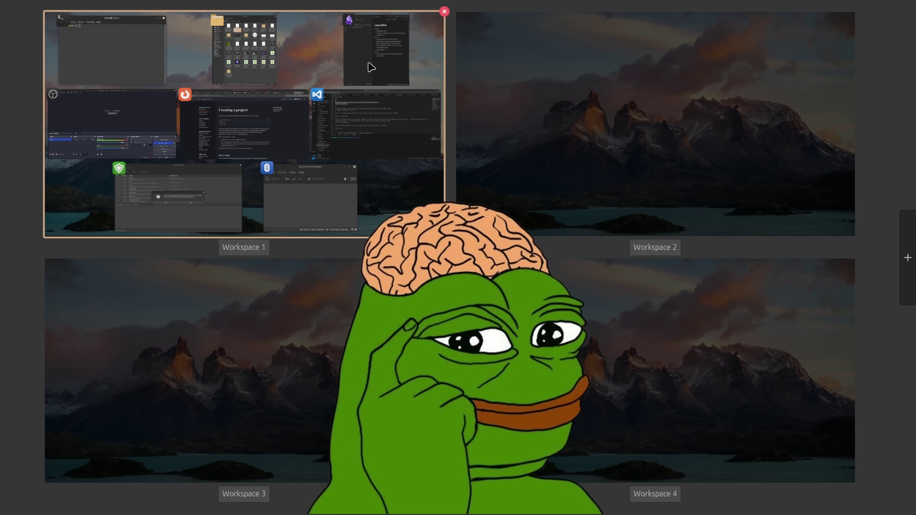
- Put Obsidian, VS Code and Update Manager on workspaces 2-4, add a fifth, and go to Workspace 2
{"action": "left_click_drag", "start_coordinate": [372, 64], "coordinate": [658, 97]}
{"action": "left_click_drag", "start_coordinate": [245, 127], "coordinate": [170, 336]}
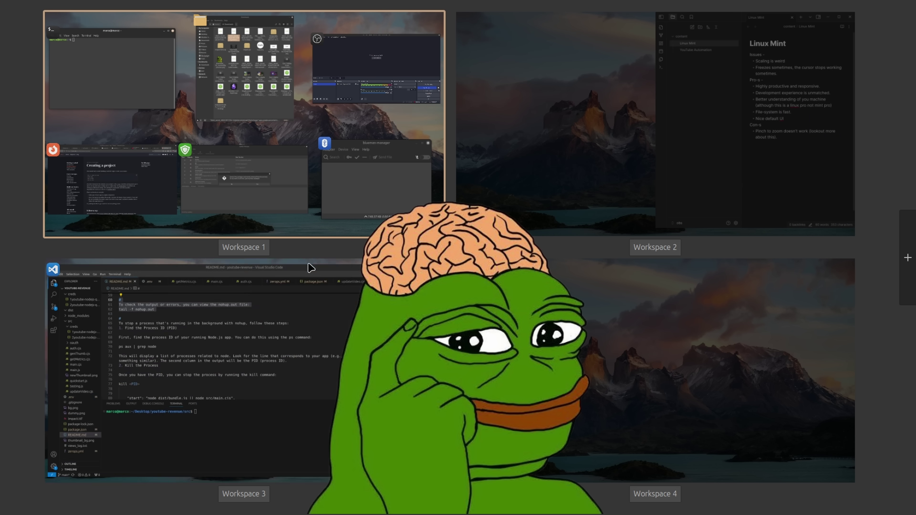
{"action": "left_click_drag", "start_coordinate": [375, 123], "coordinate": [649, 379]}
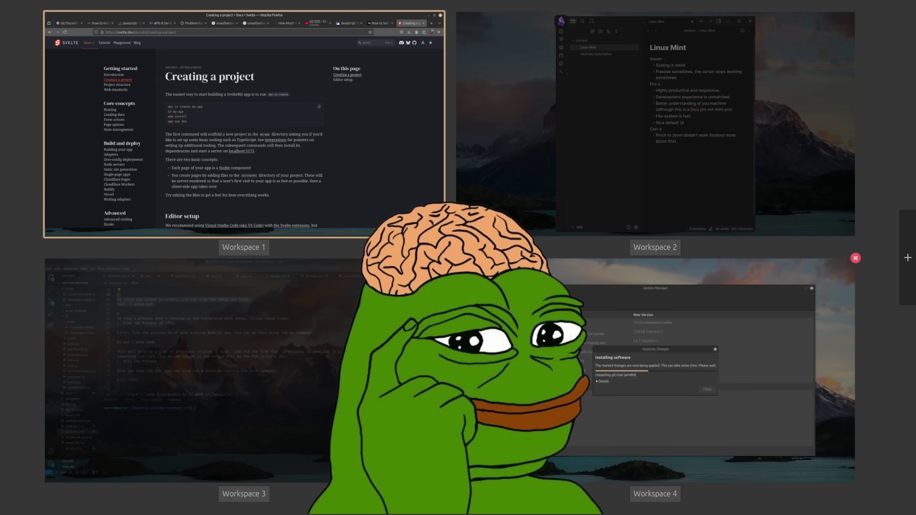
{"action": "left_click", "coordinate": [909, 267]}
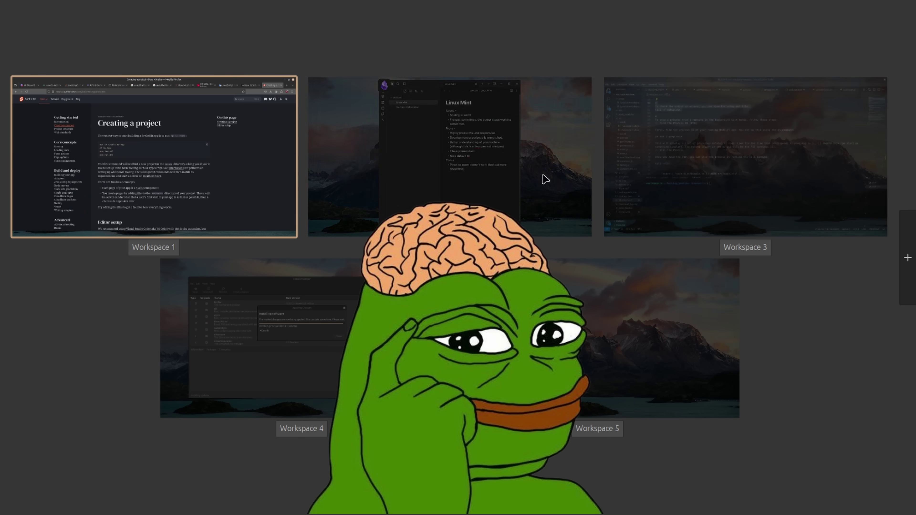
{"action": "left_click", "coordinate": [542, 178]}
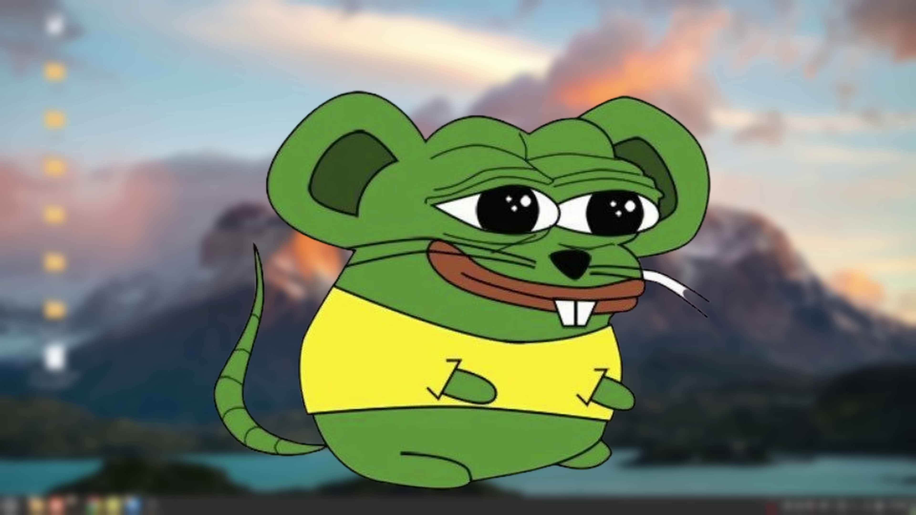
- Alt+Tab to the next open app and select the layer one row down in the design app
{"action": "key", "text": "alt+Tab"}
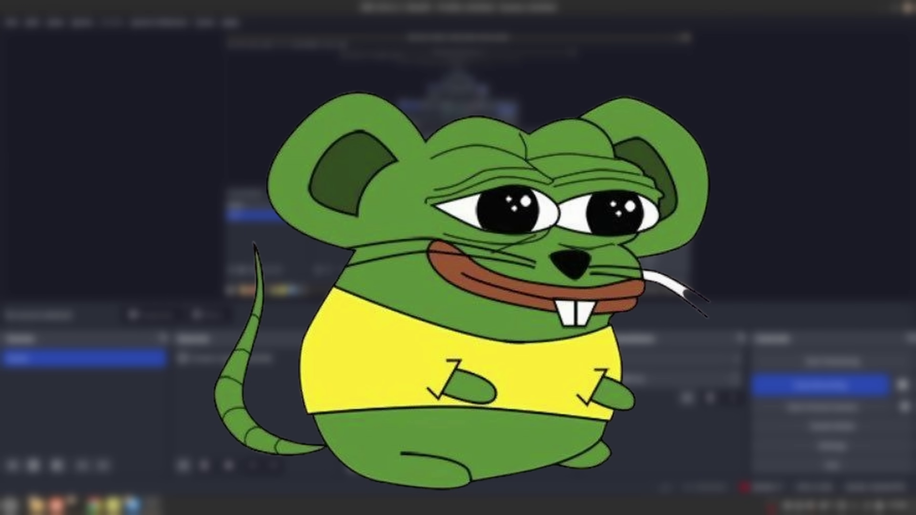
{"action": "key", "text": "alt+Tab"}
{"action": "left_click", "coordinate": [58, 324]}
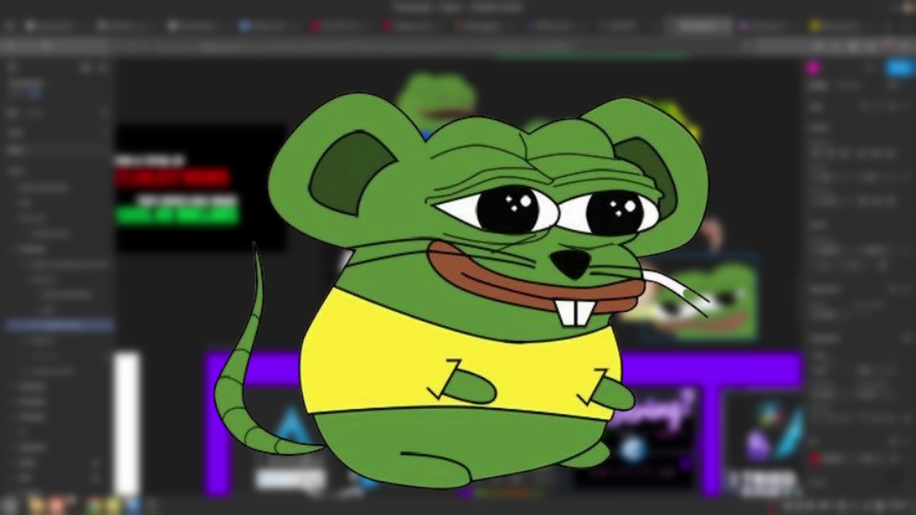